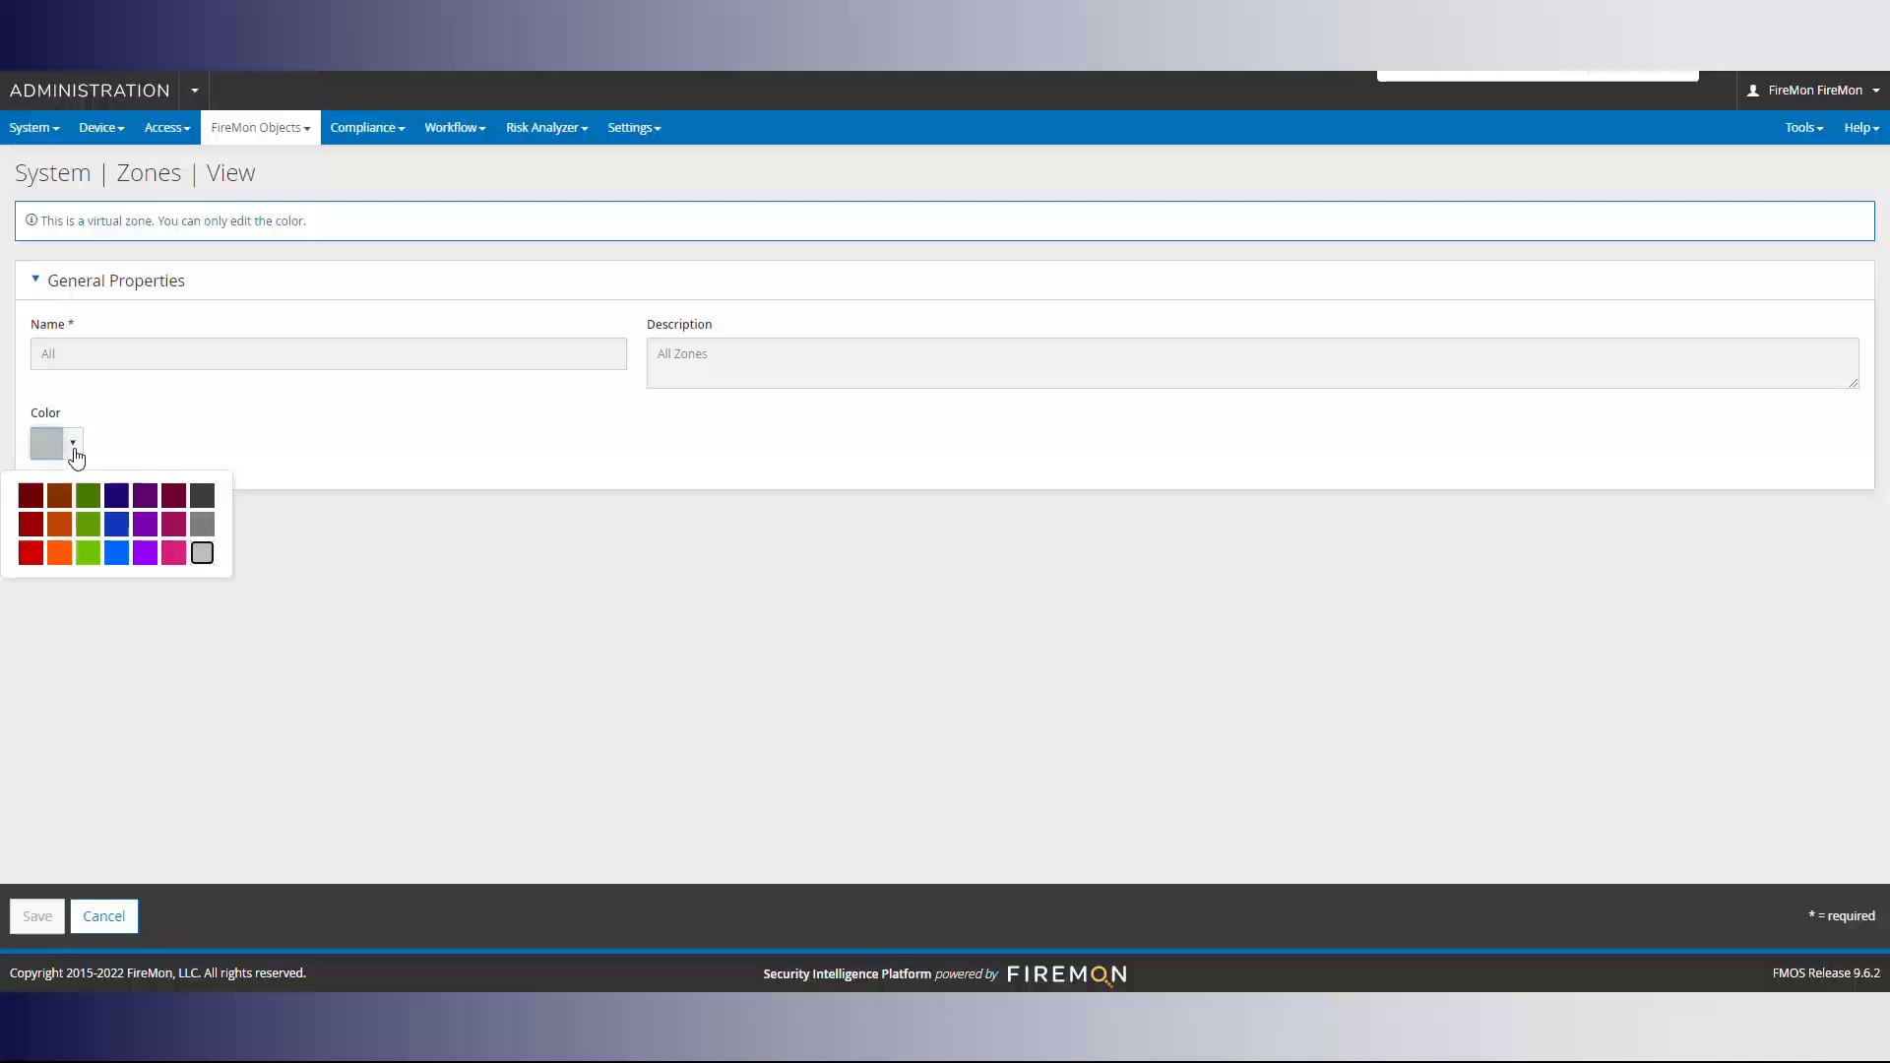
Step: Close the All zone's color choices and return to the compliance zones list
left_click(146, 414)
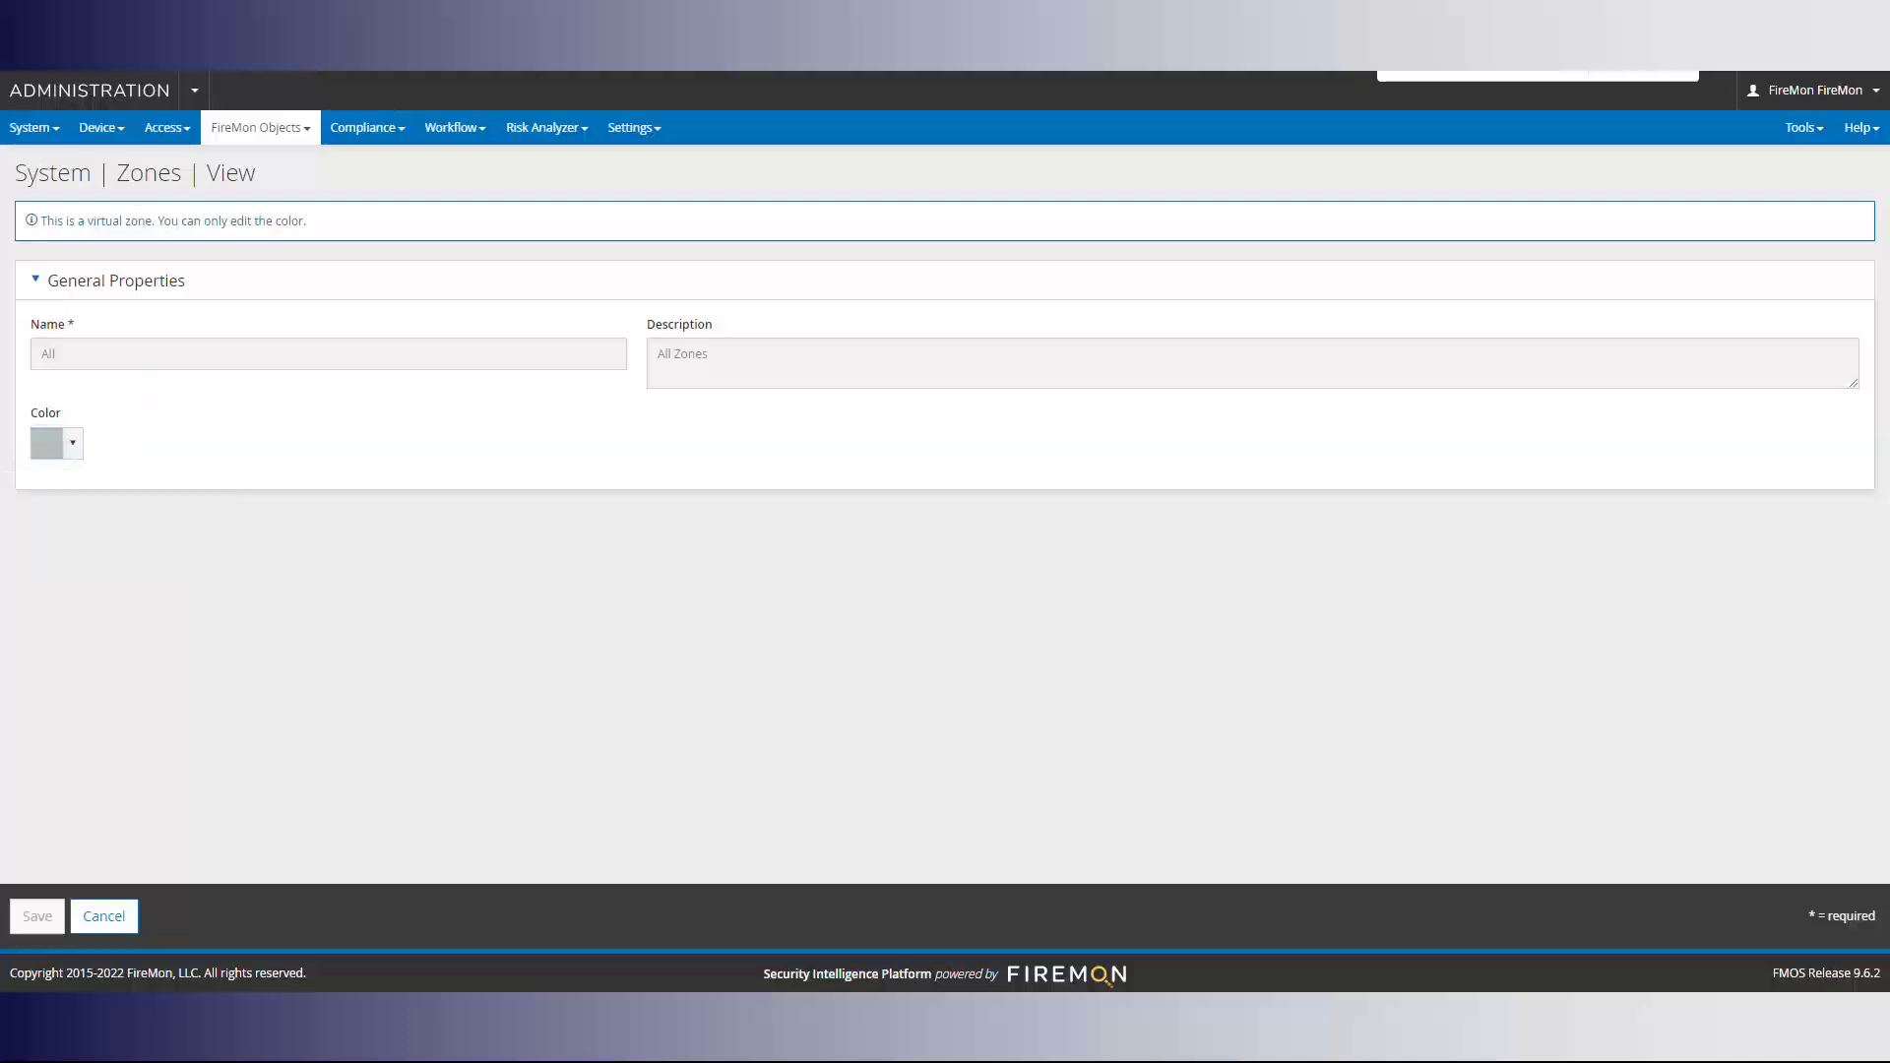
left_click(24, 45)
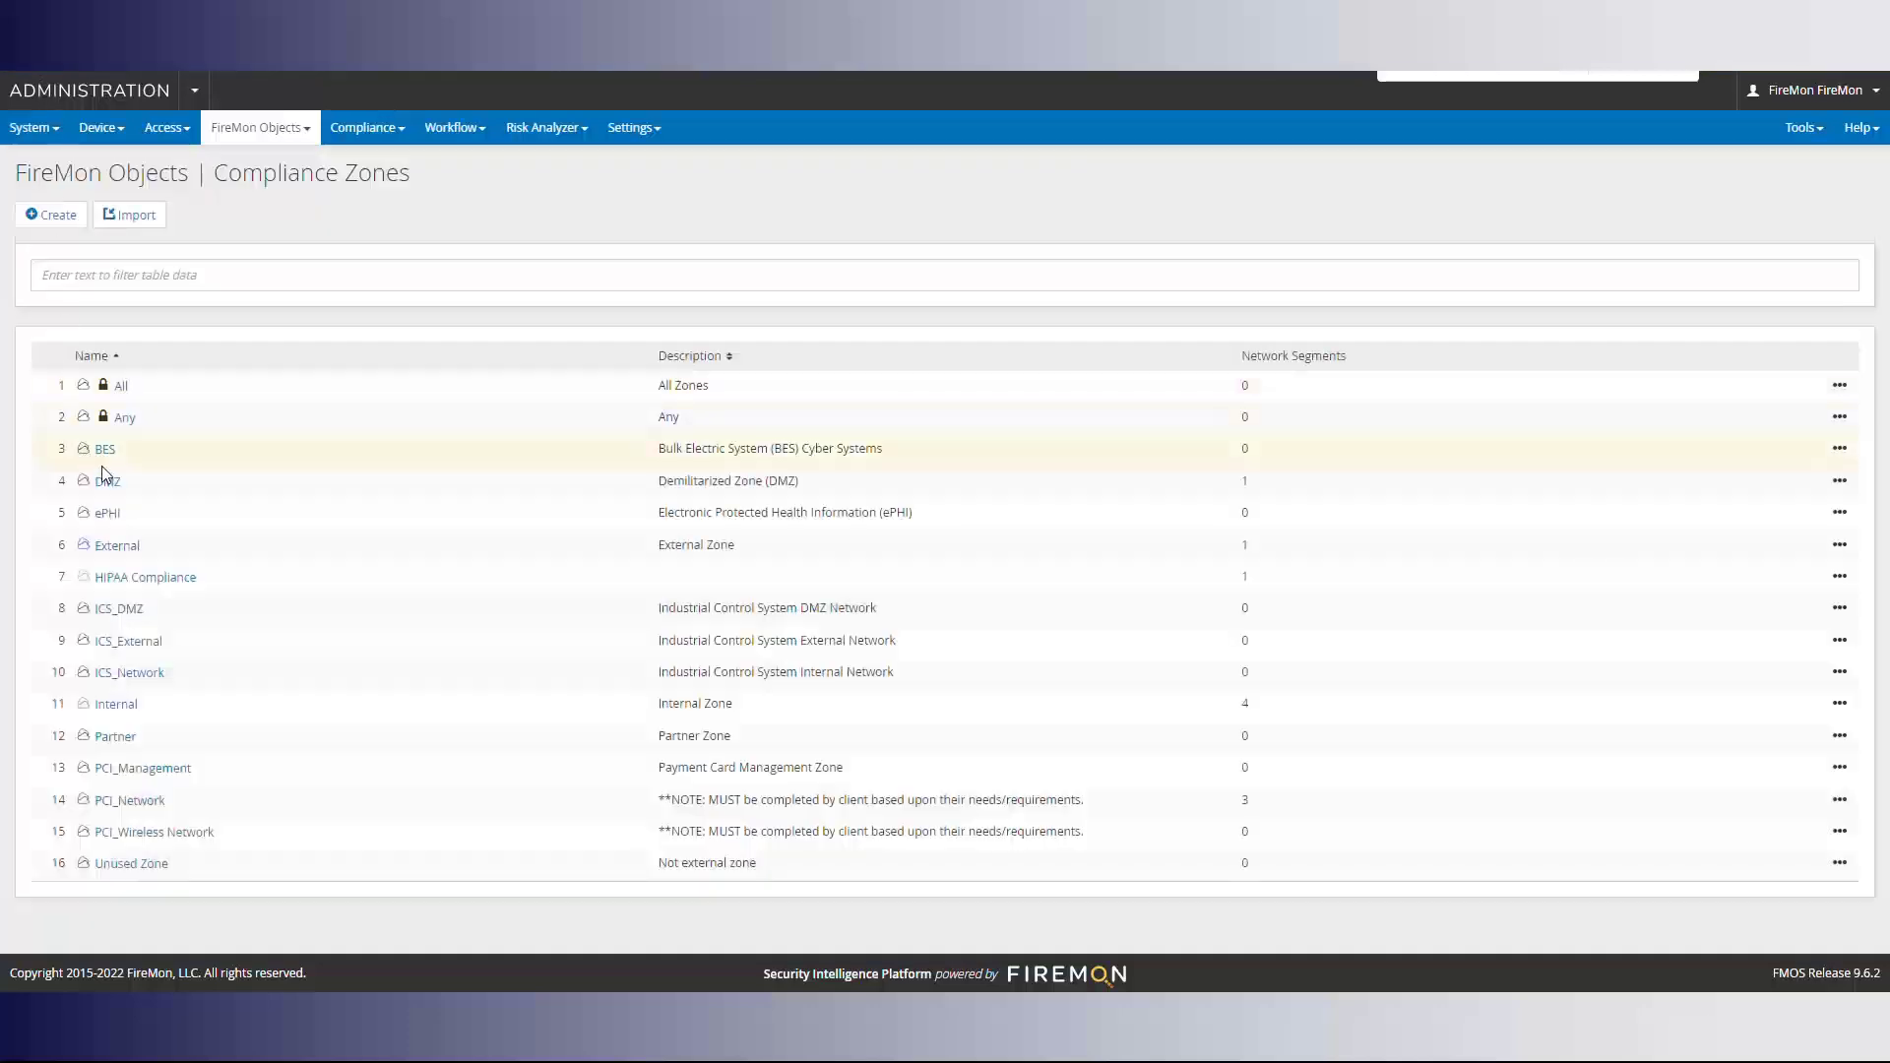
Step: Try adding network segment 10.100.20.0/24 to the DMZ compliance zone, and discard the change without saving
left_click(104, 480)
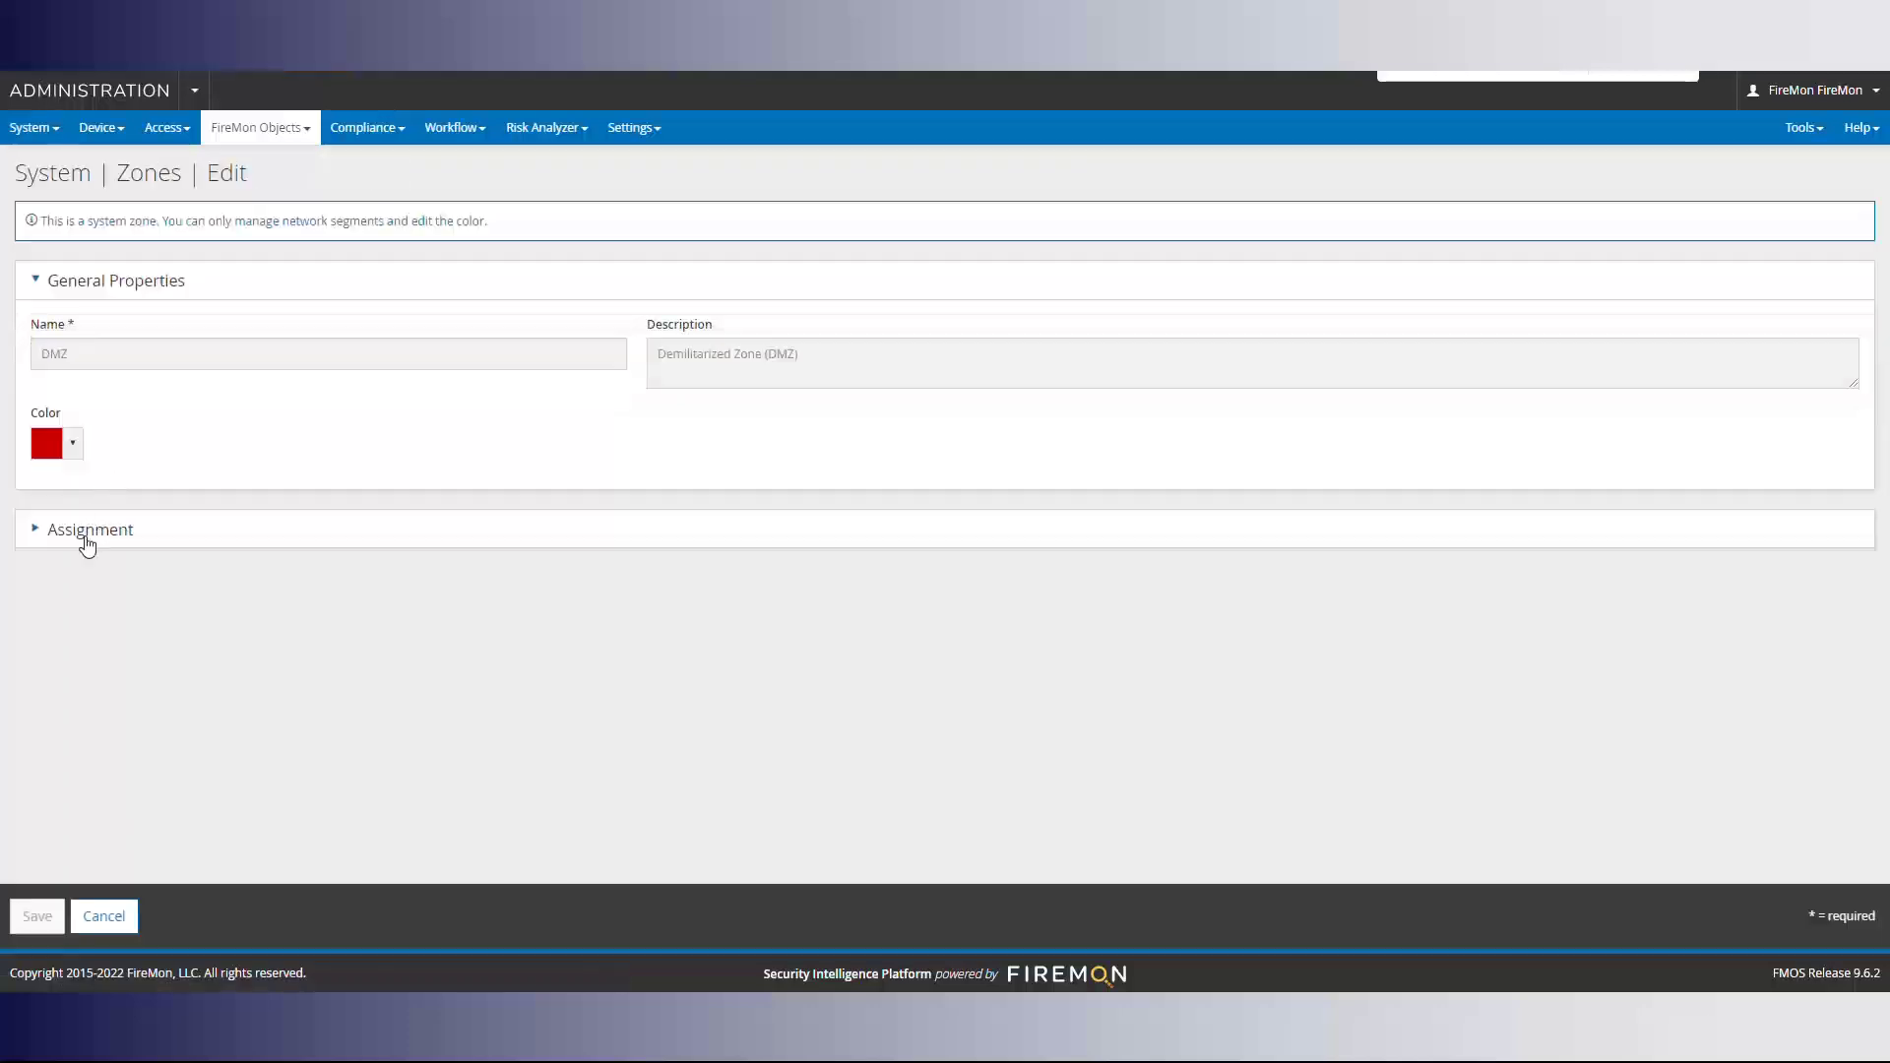
left_click(85, 537)
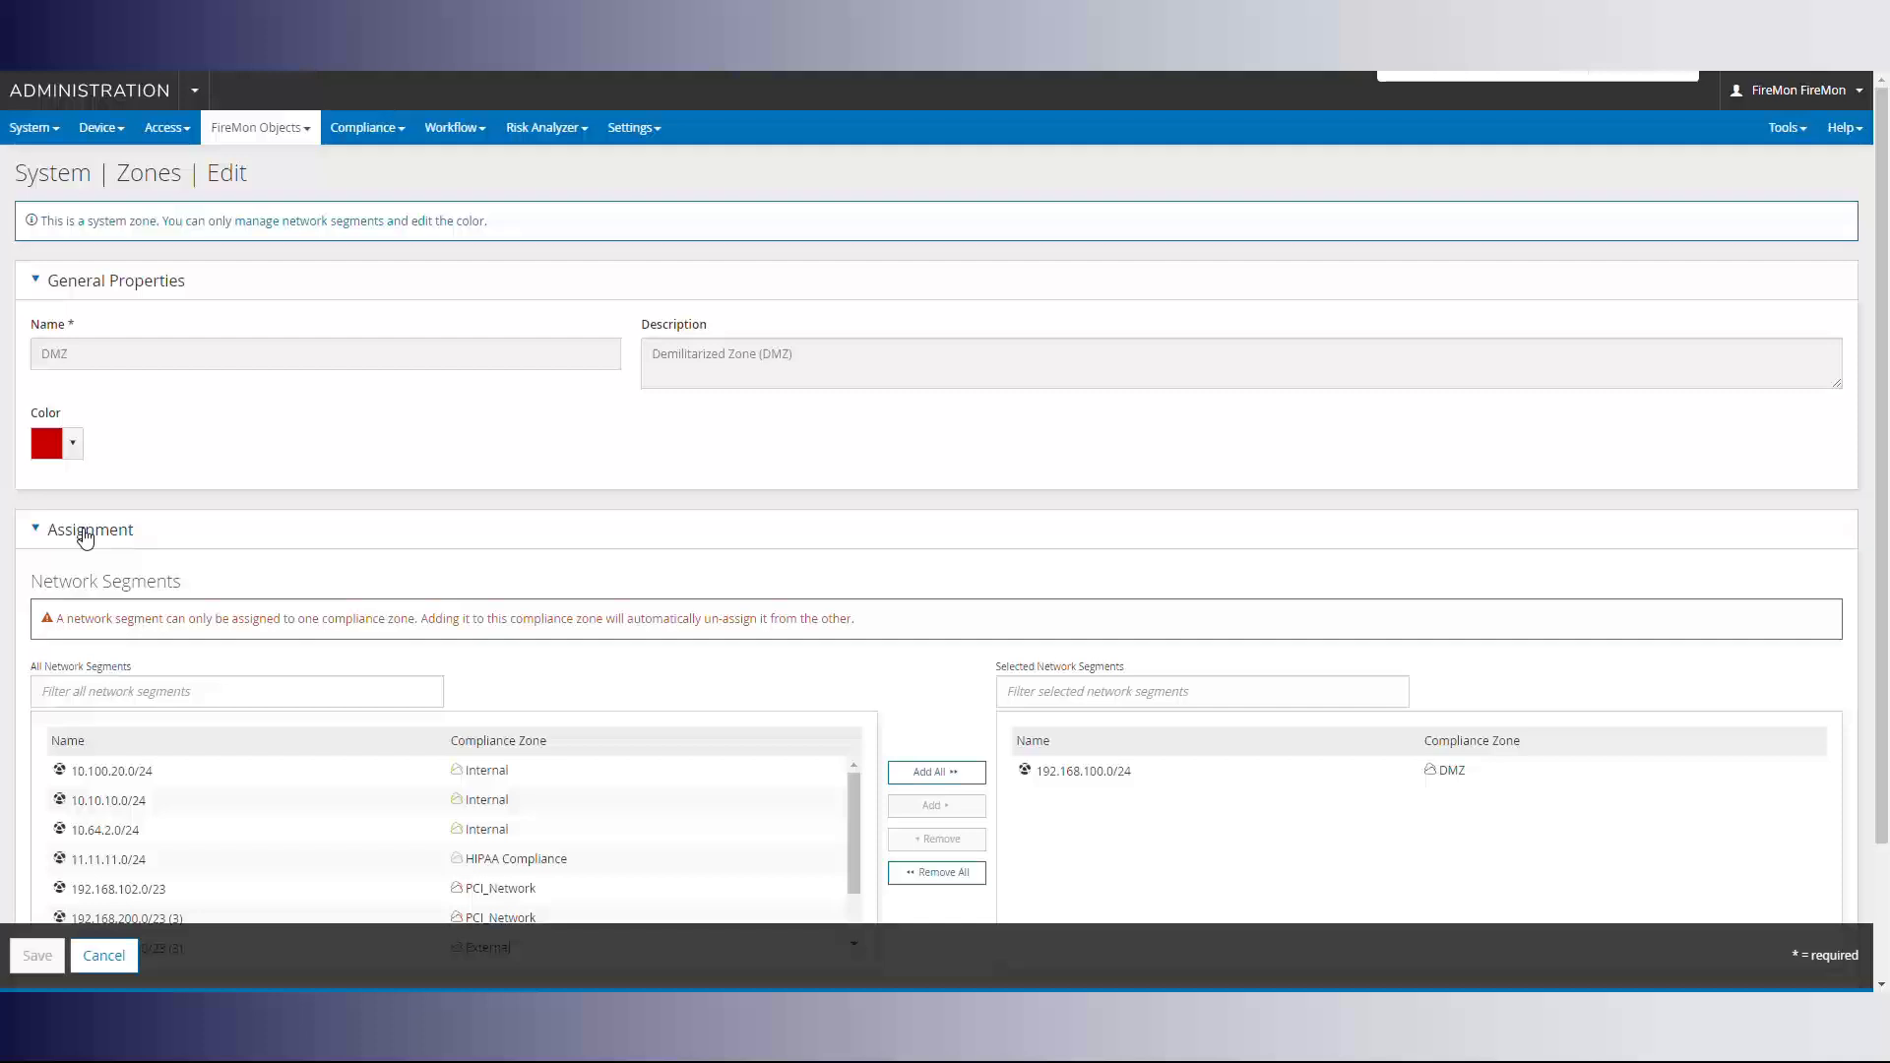
scroll(84, 537, "down", 2)
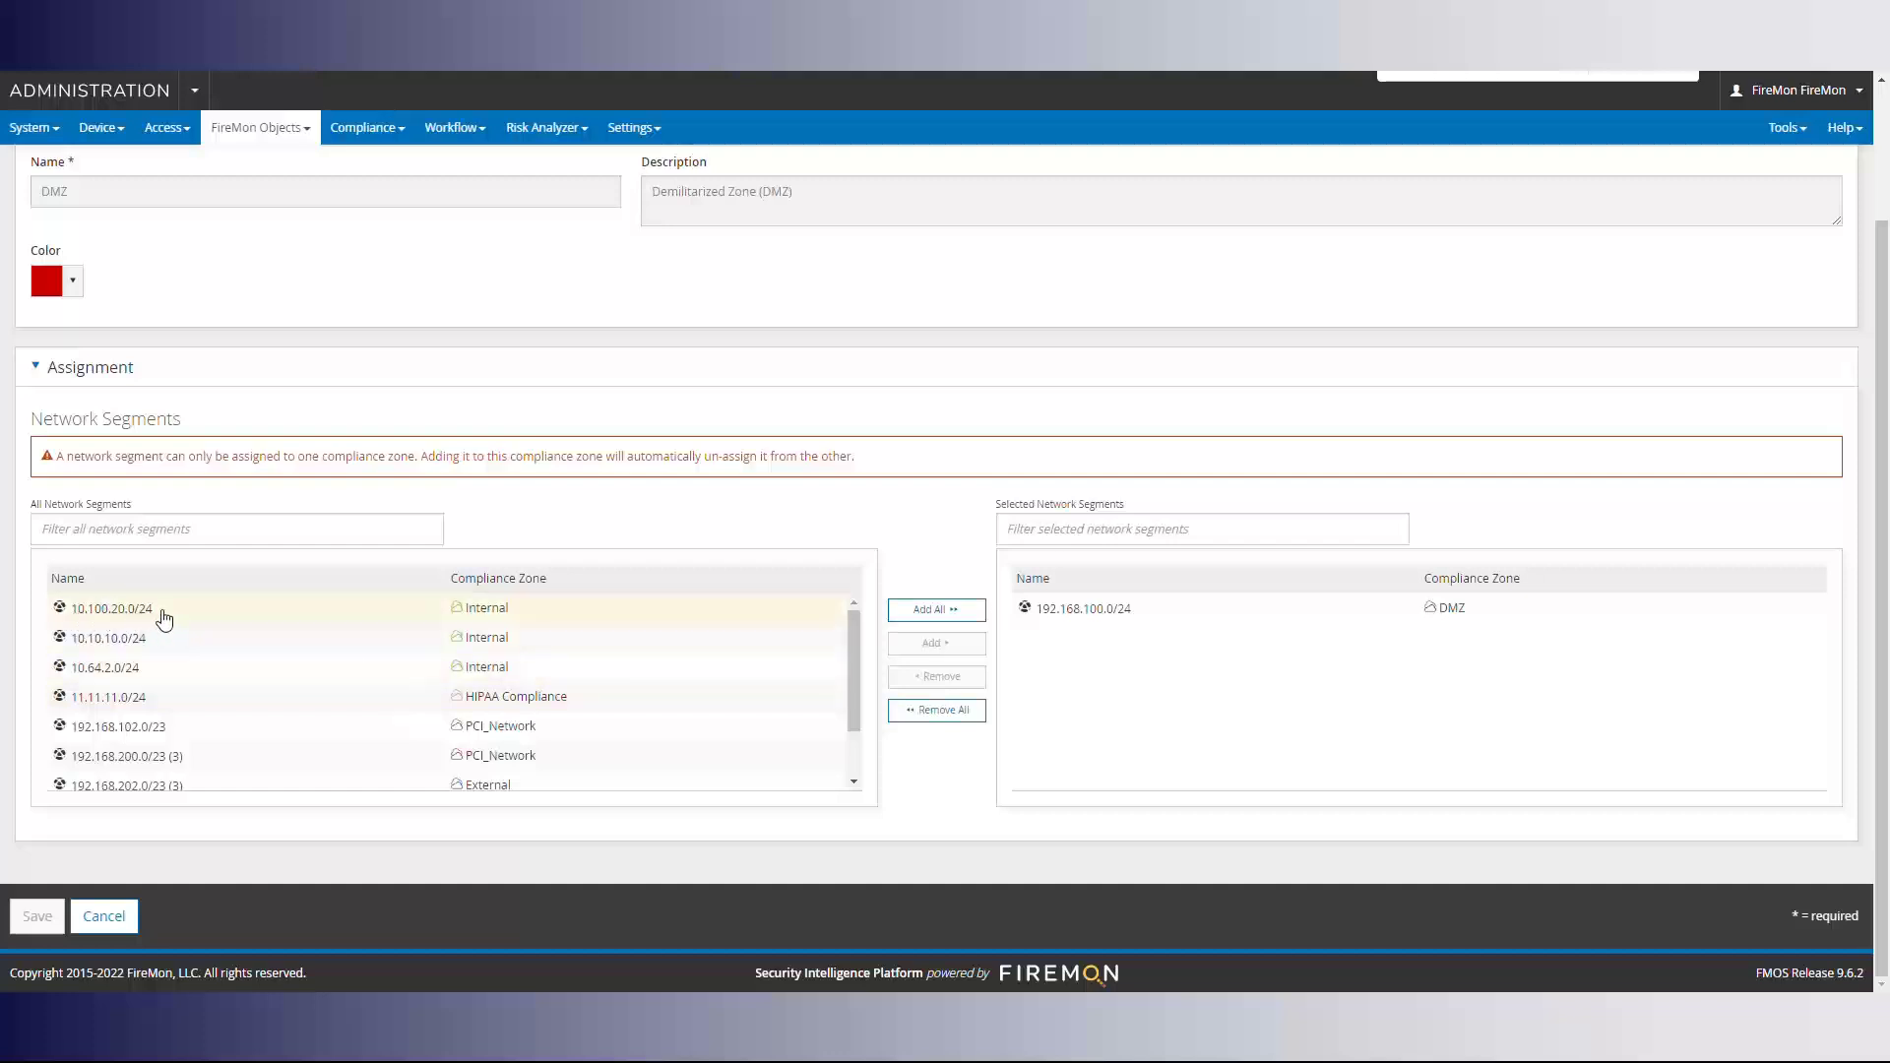
left_click(224, 620)
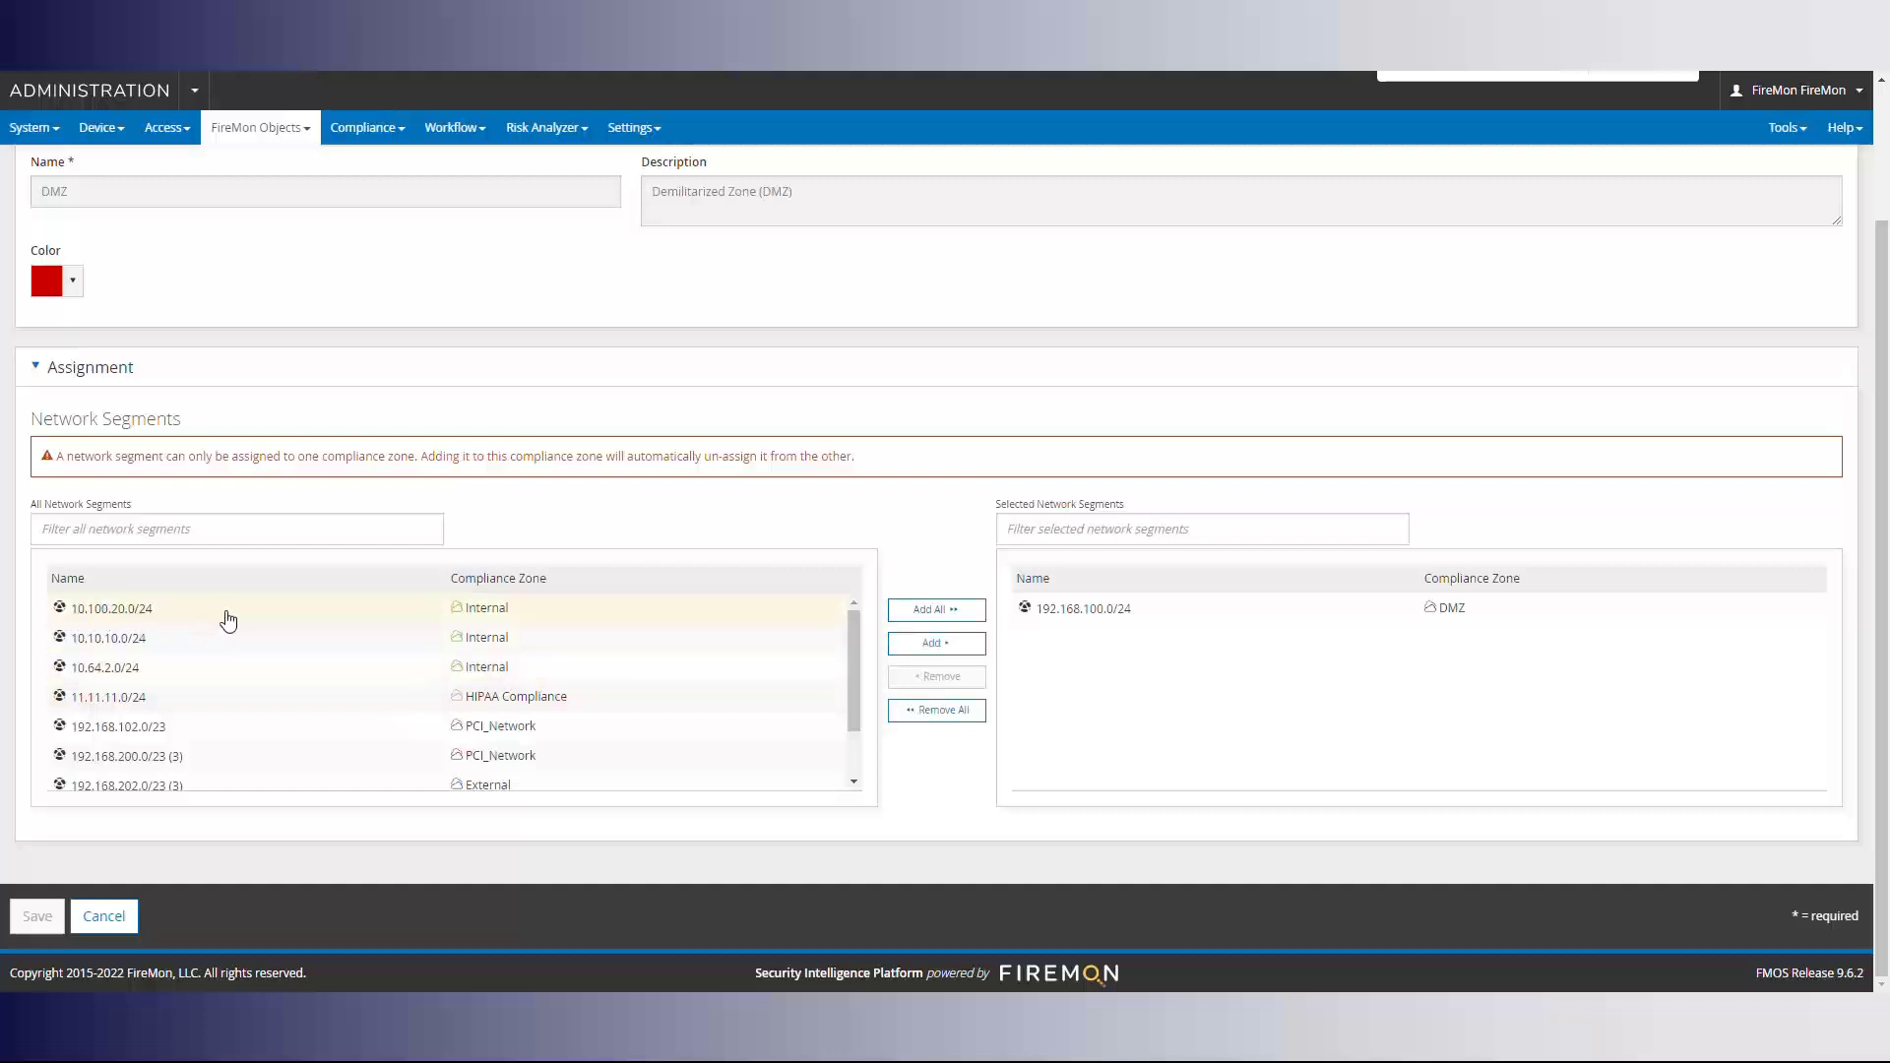
left_click(933, 648)
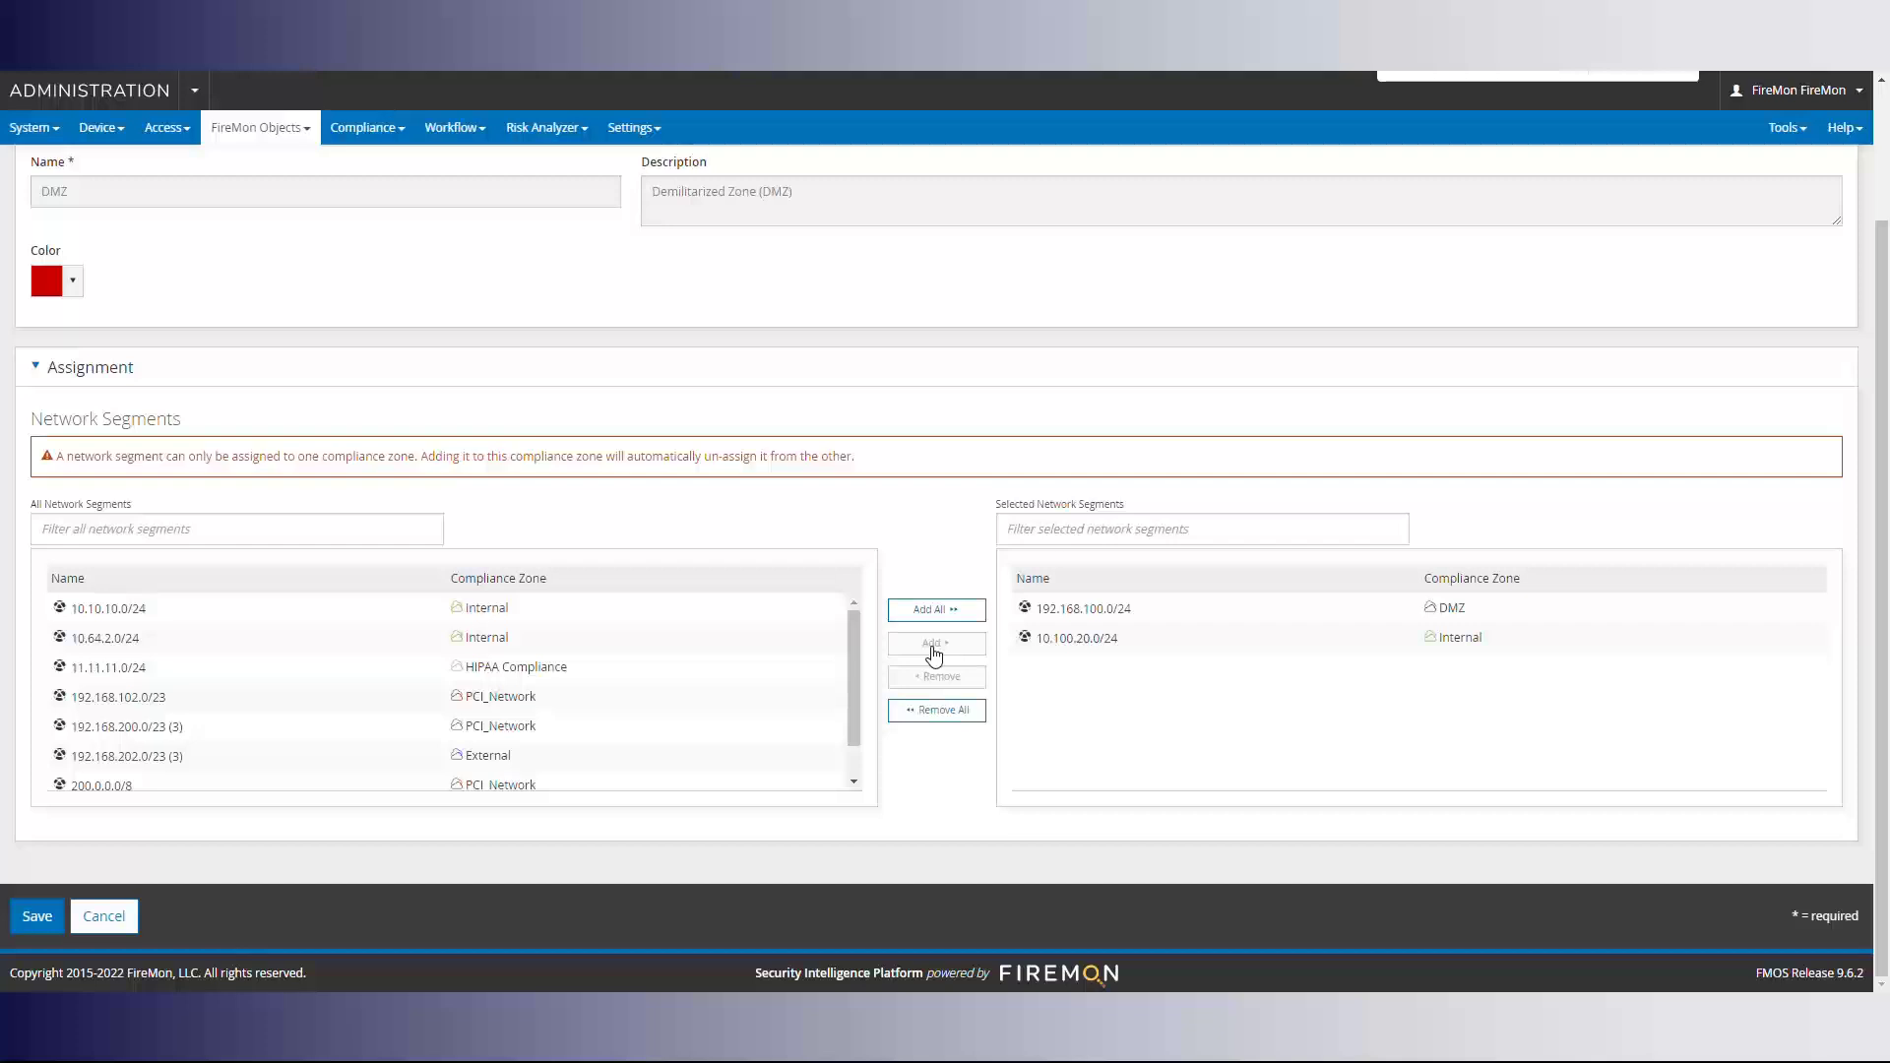
left_click(111, 918)
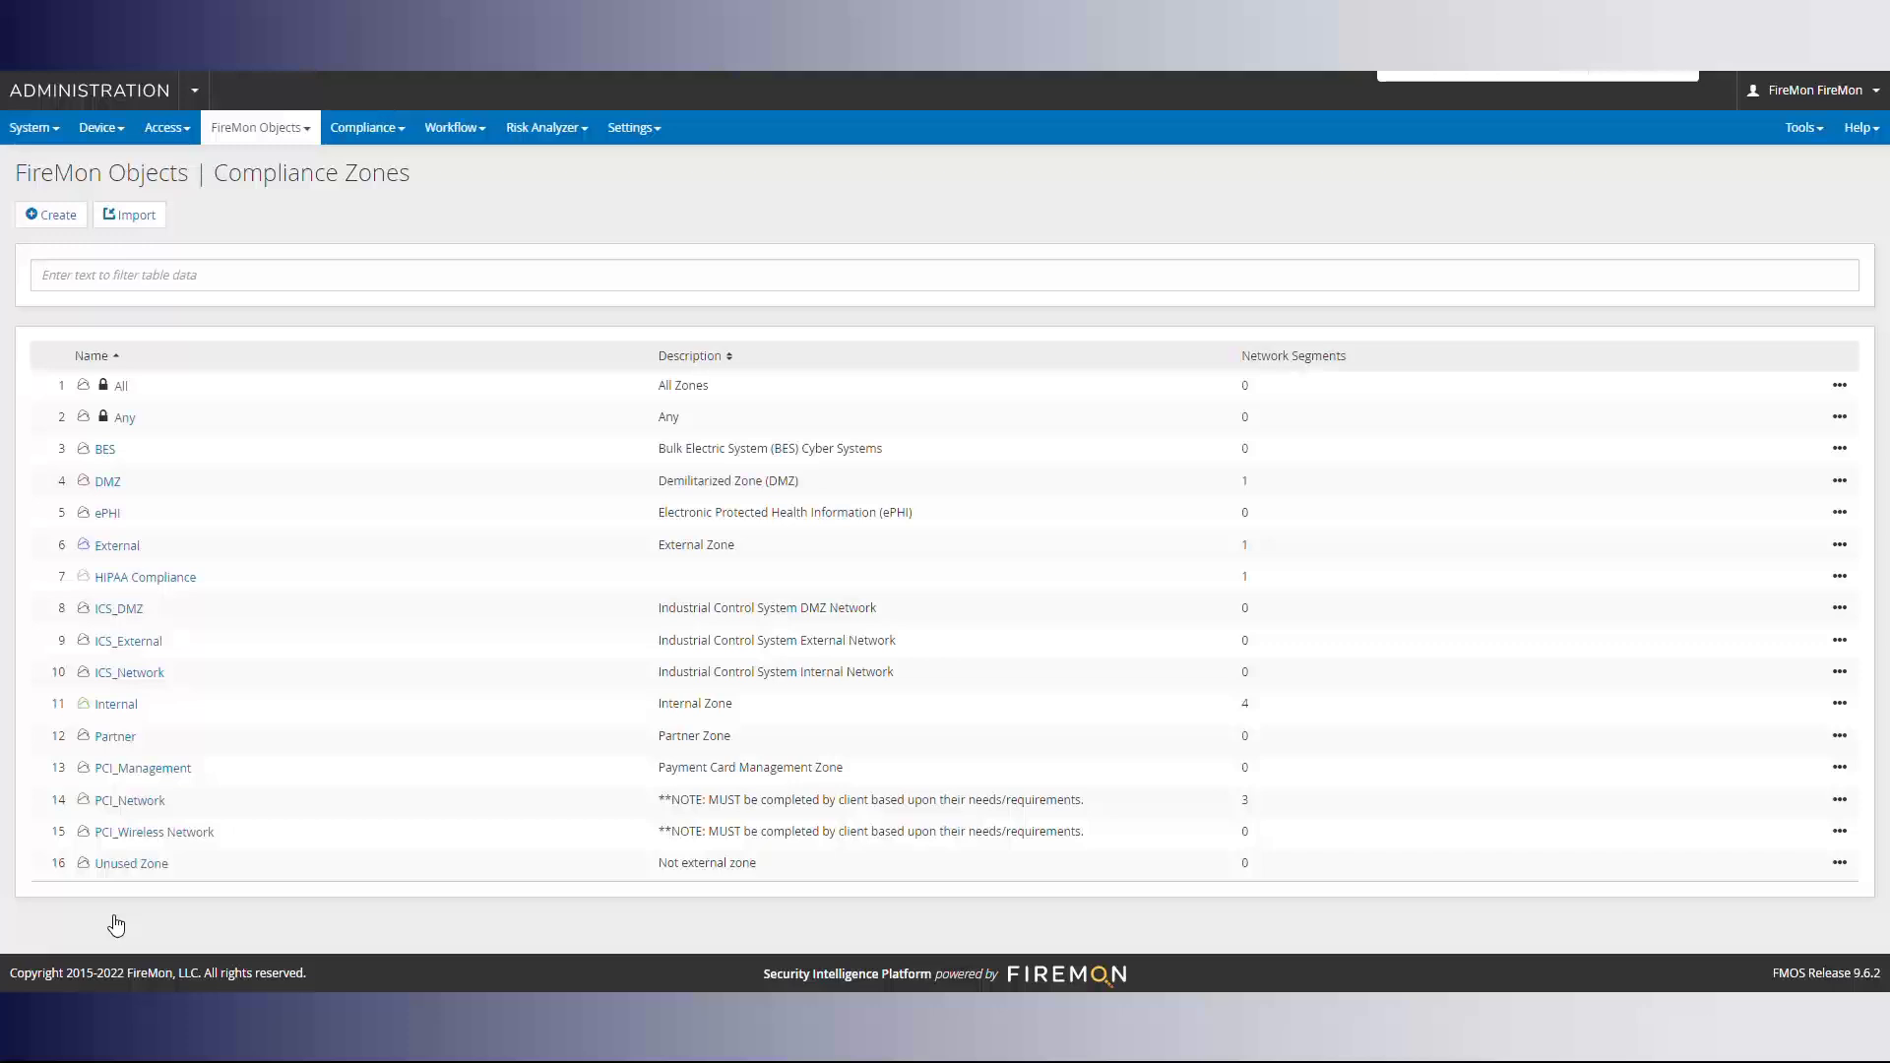
Step: Start a compliance zone import, download the sample template Sample-UI-Zone-Import.csv and open it
left_click(139, 223)
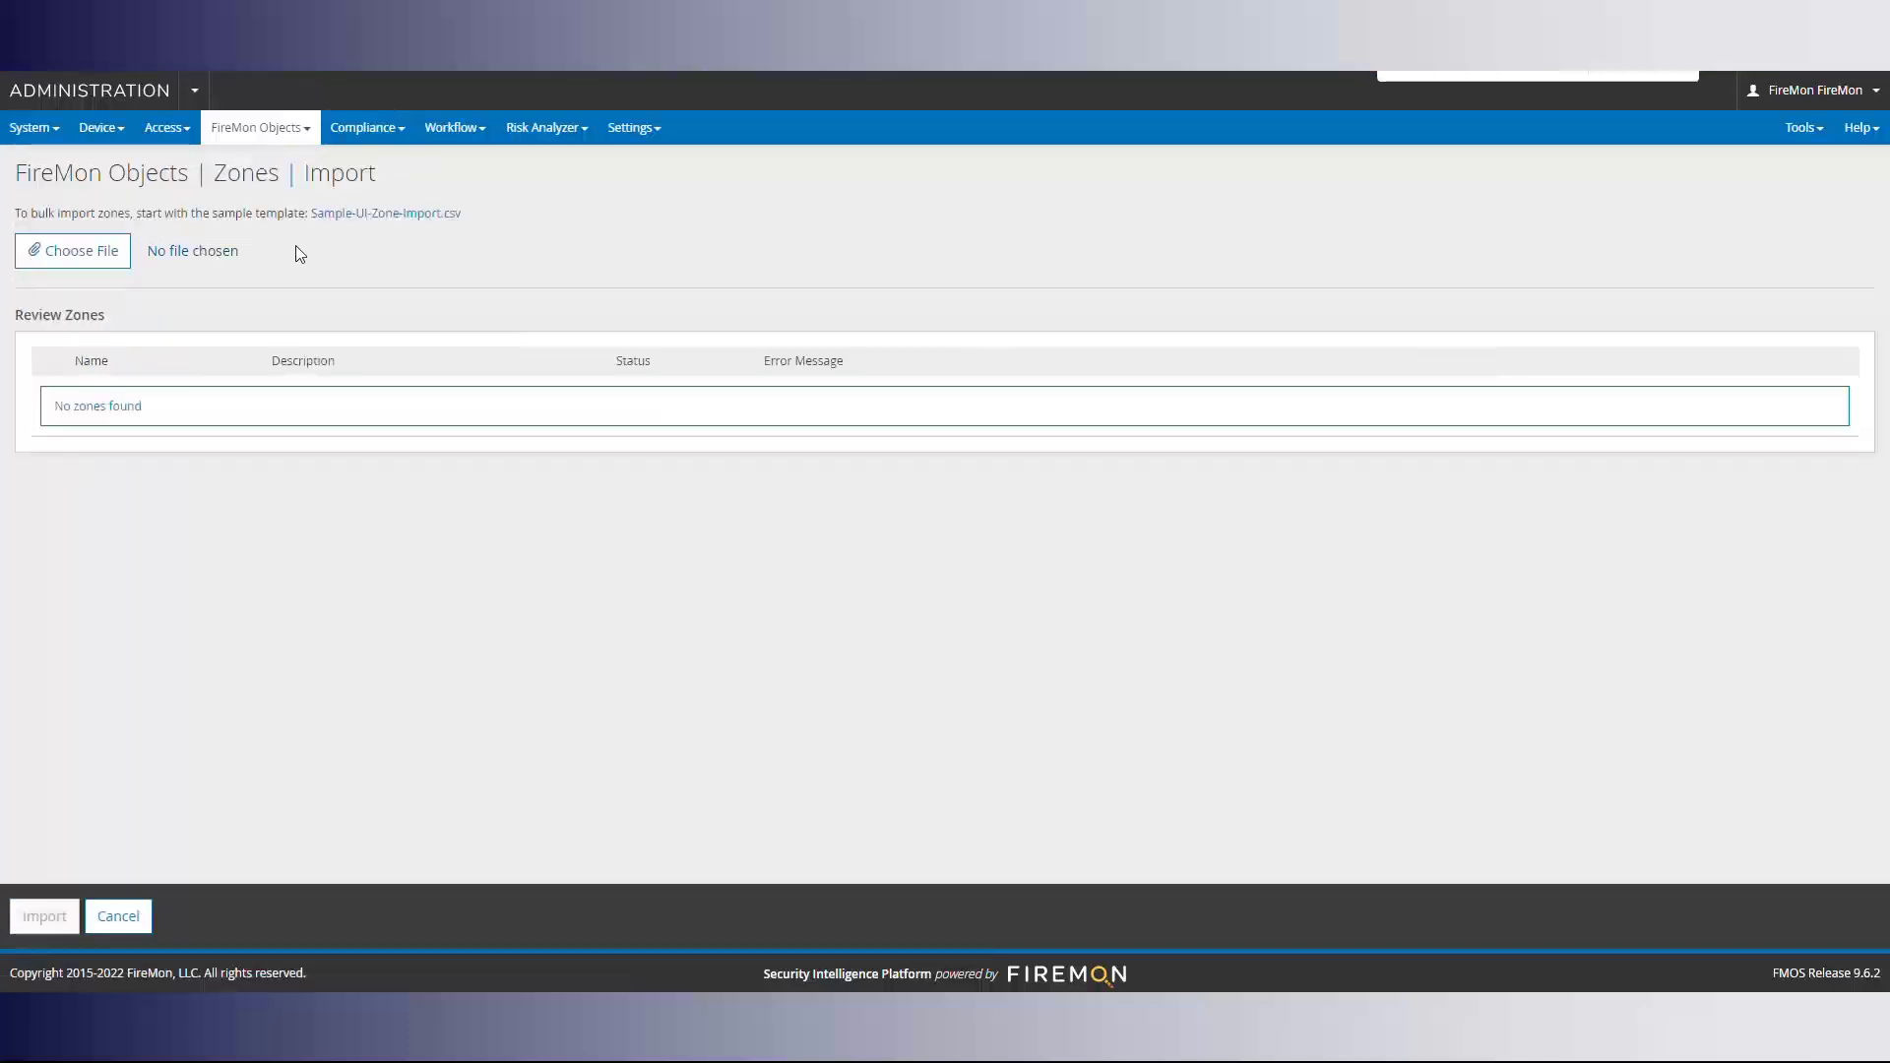
left_click(387, 214)
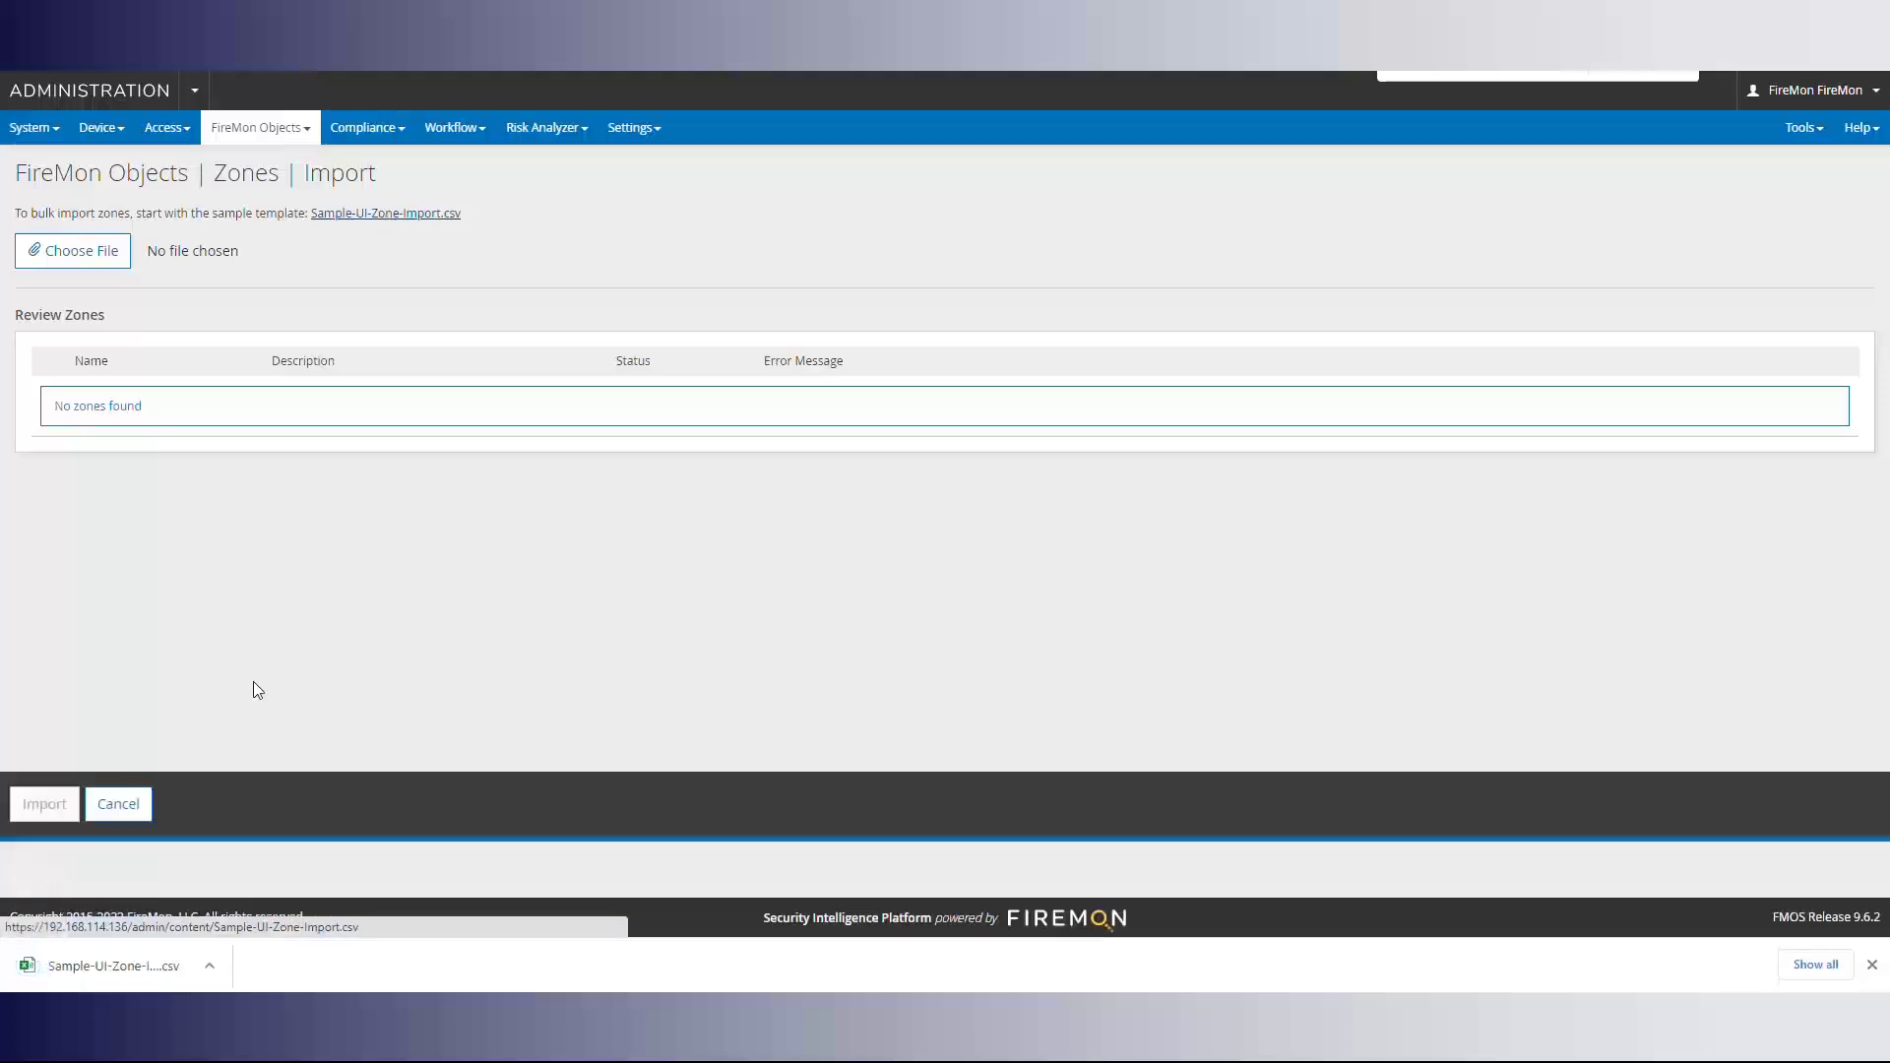
left_click(108, 970)
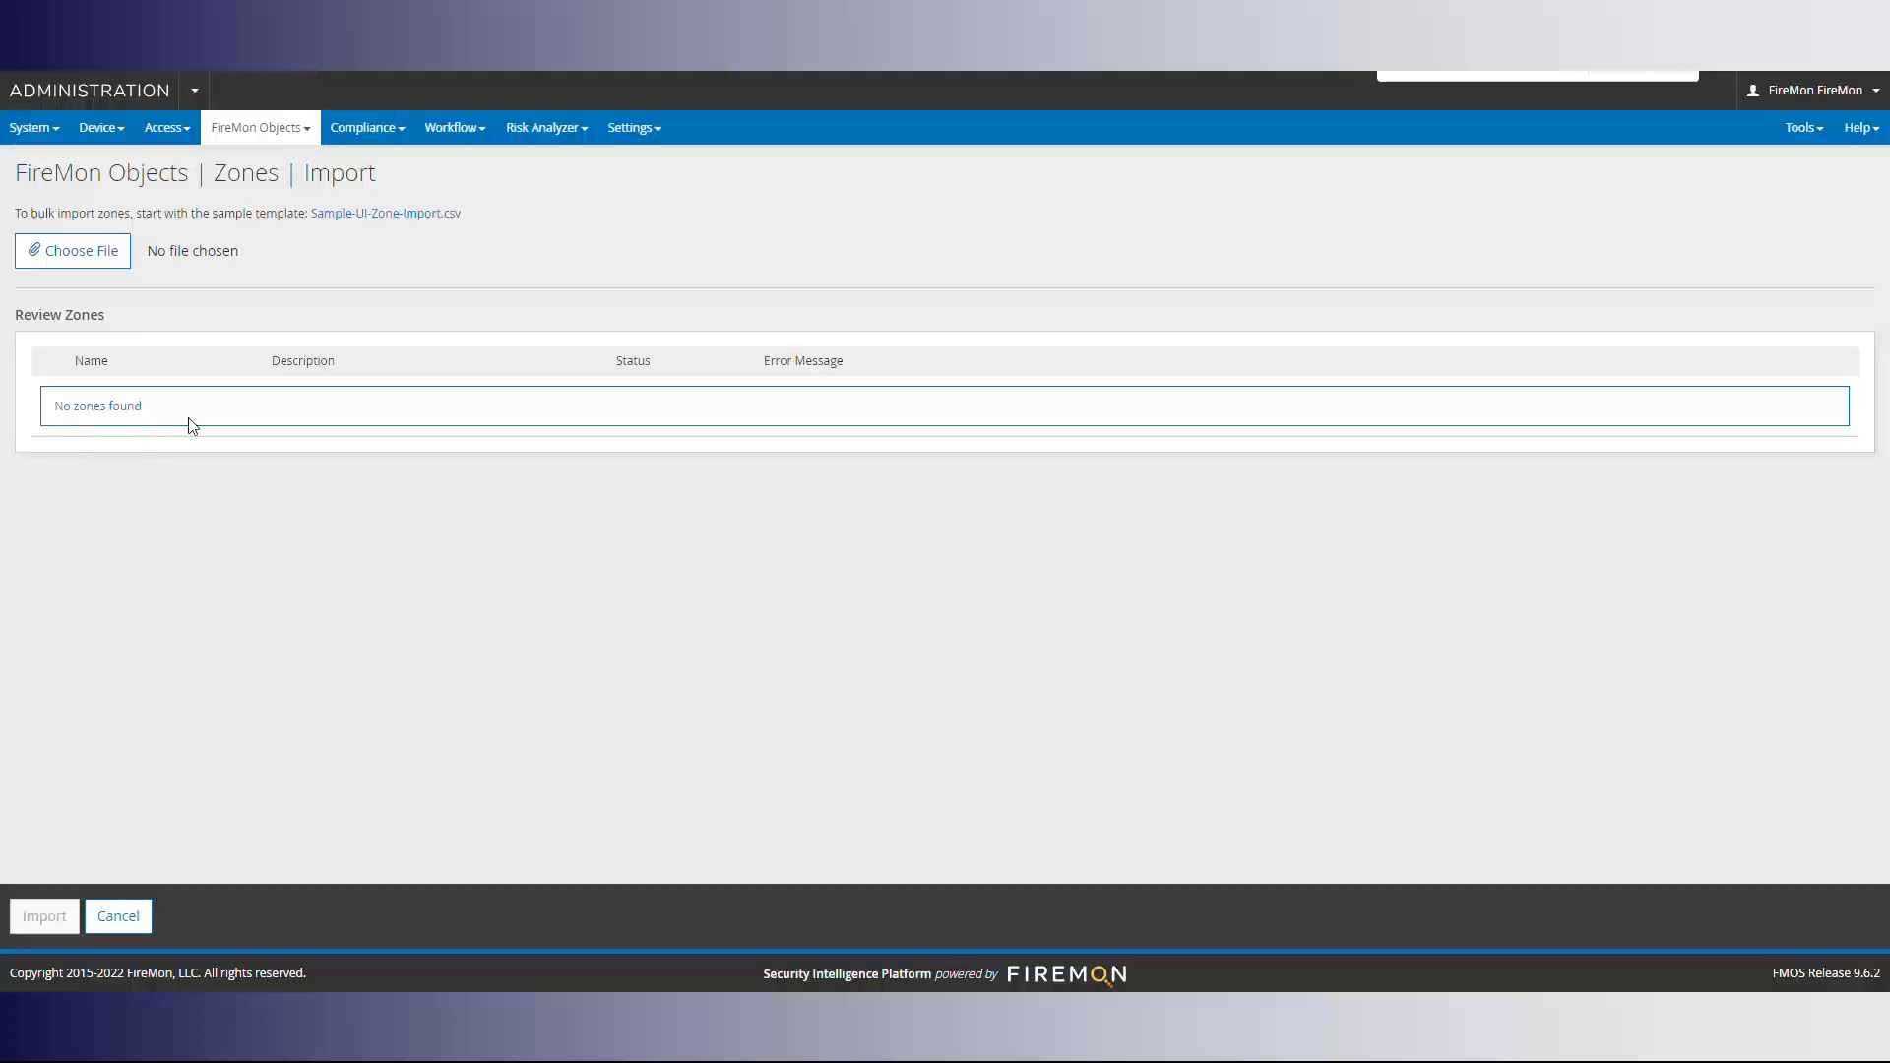
Step: Start a new PCI-DSS v3 Report and examine which compliance zones it uses
left_click(57, 129)
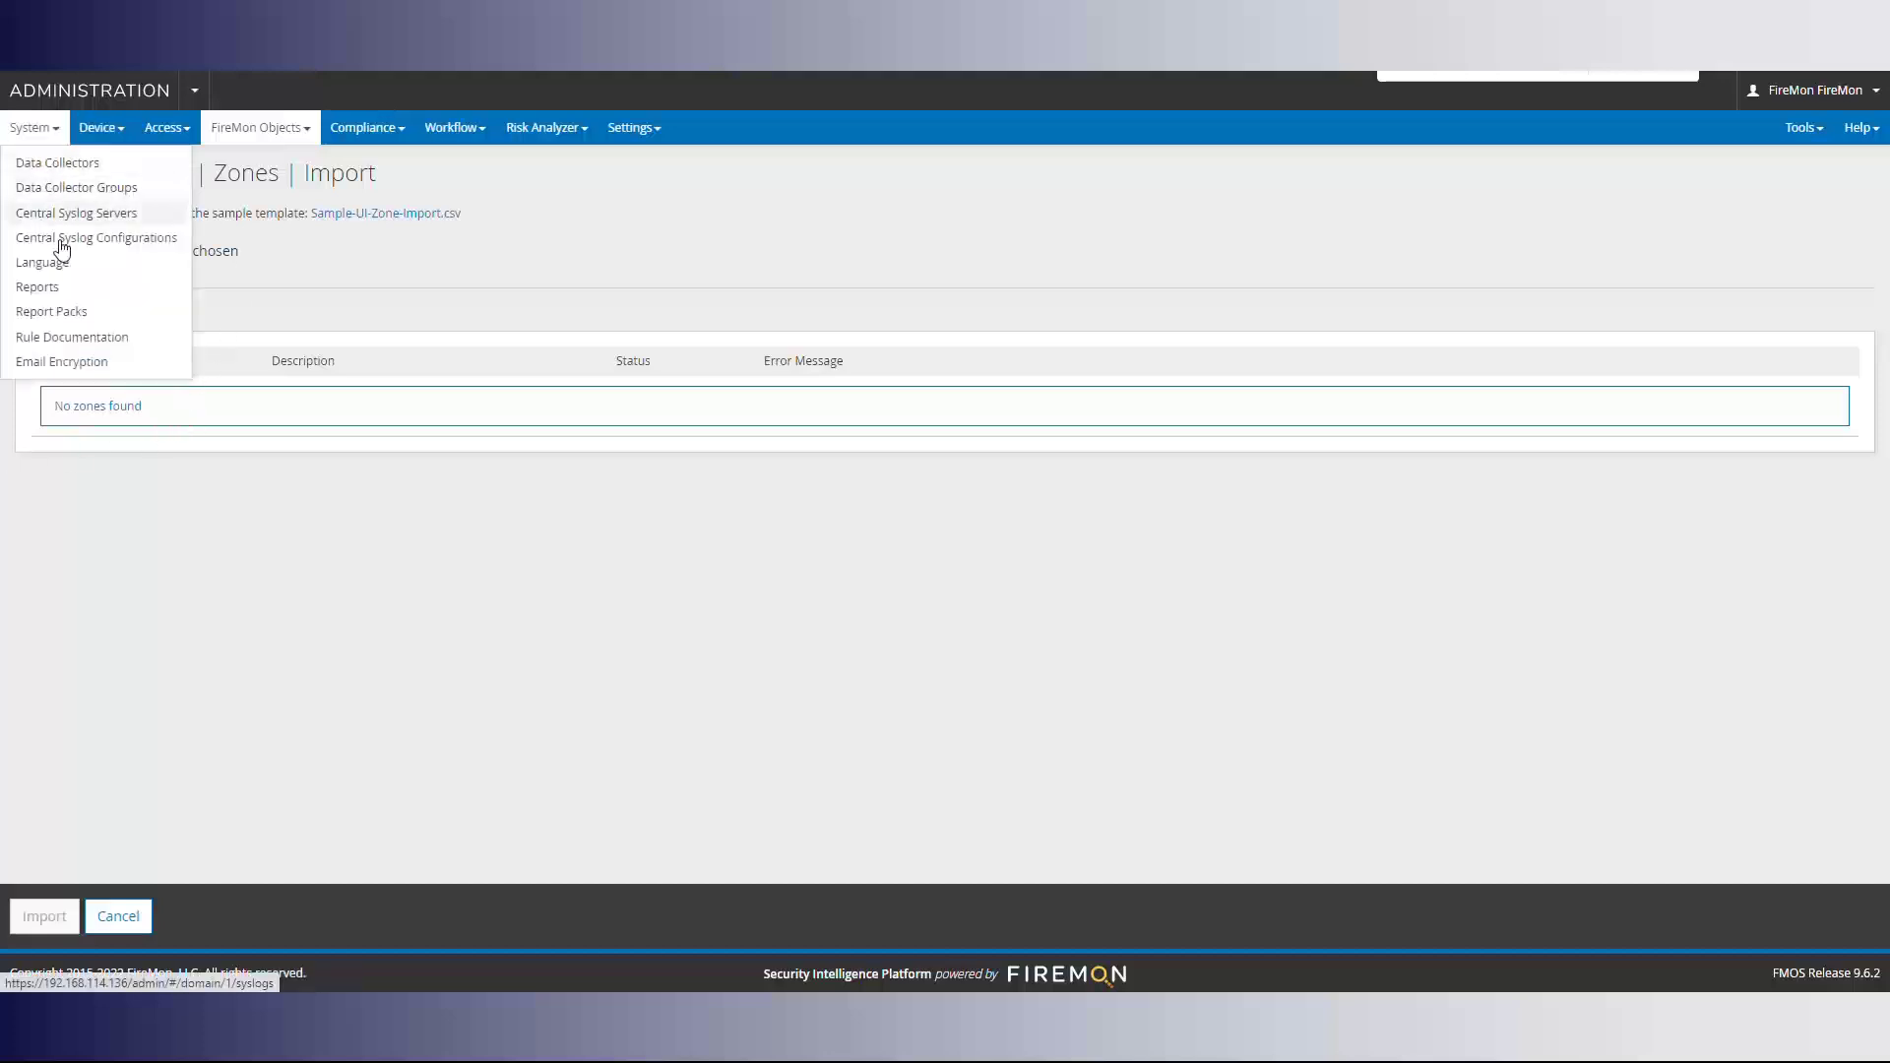
left_click(59, 289)
left_click(74, 218)
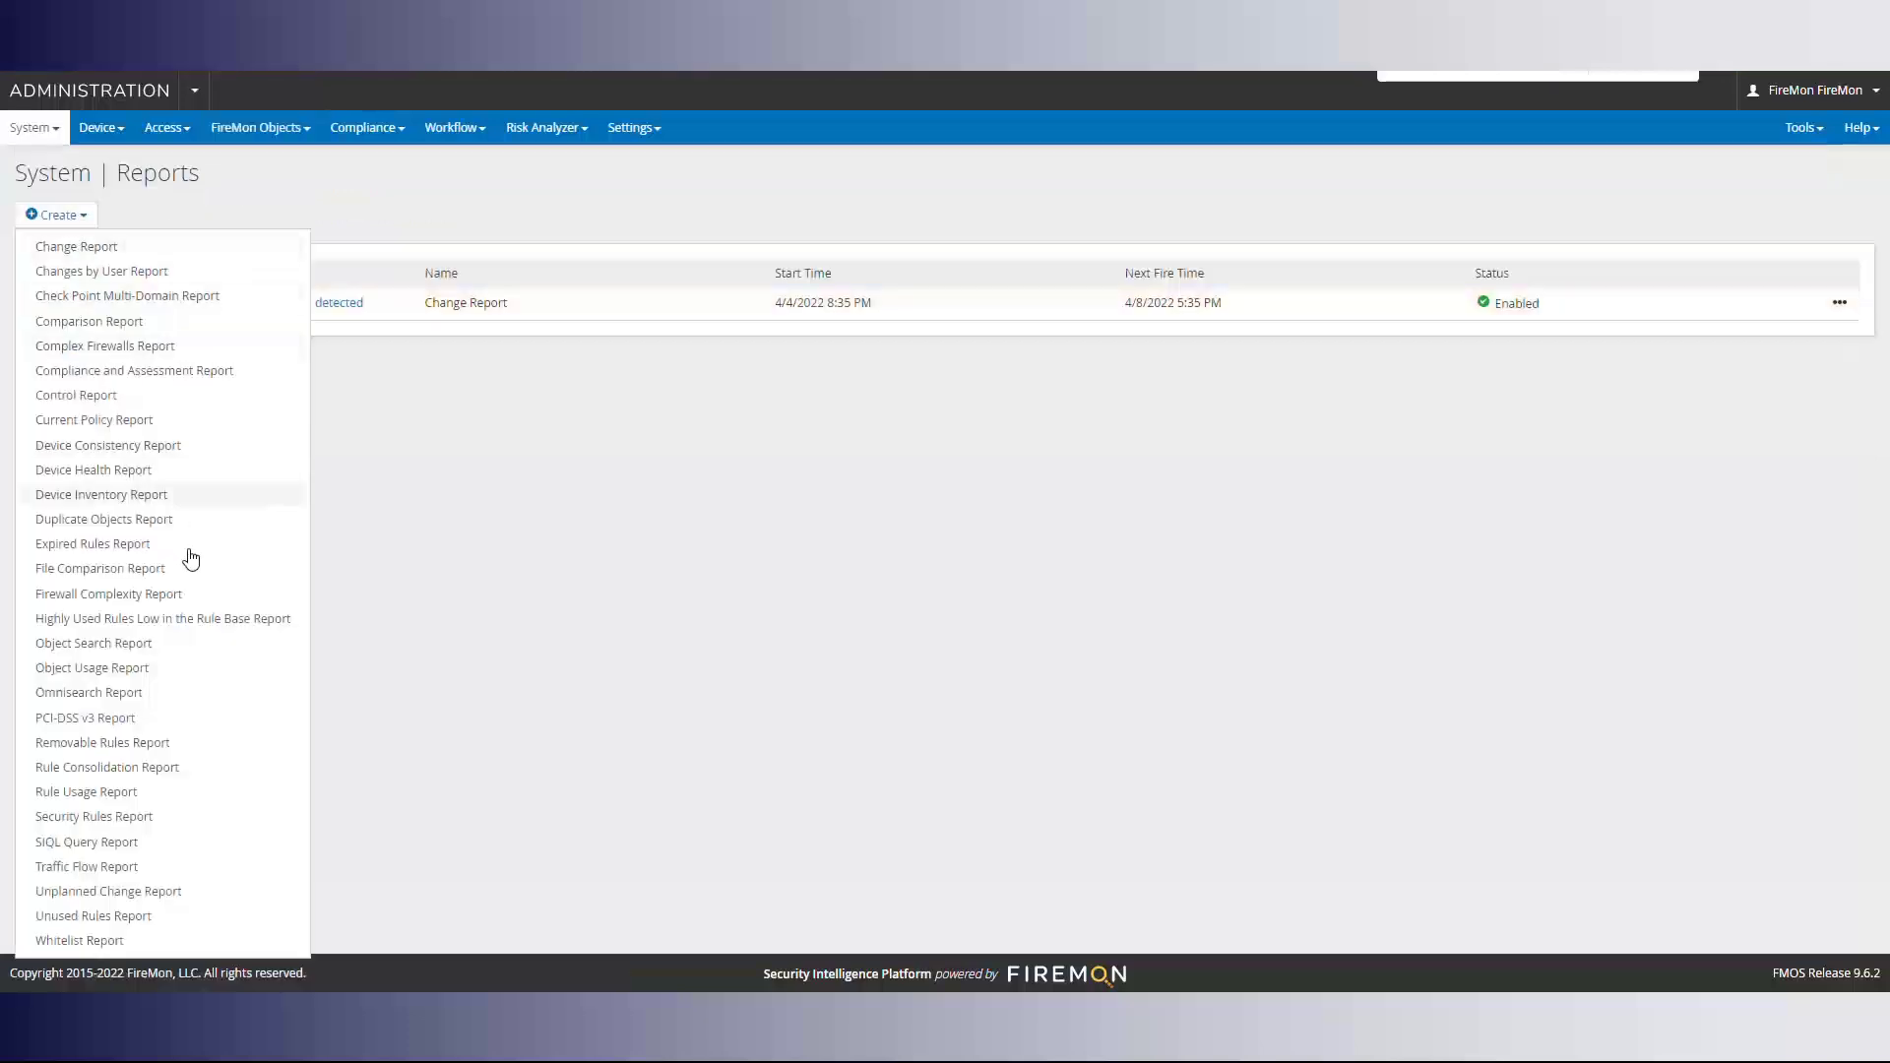
left_click(119, 712)
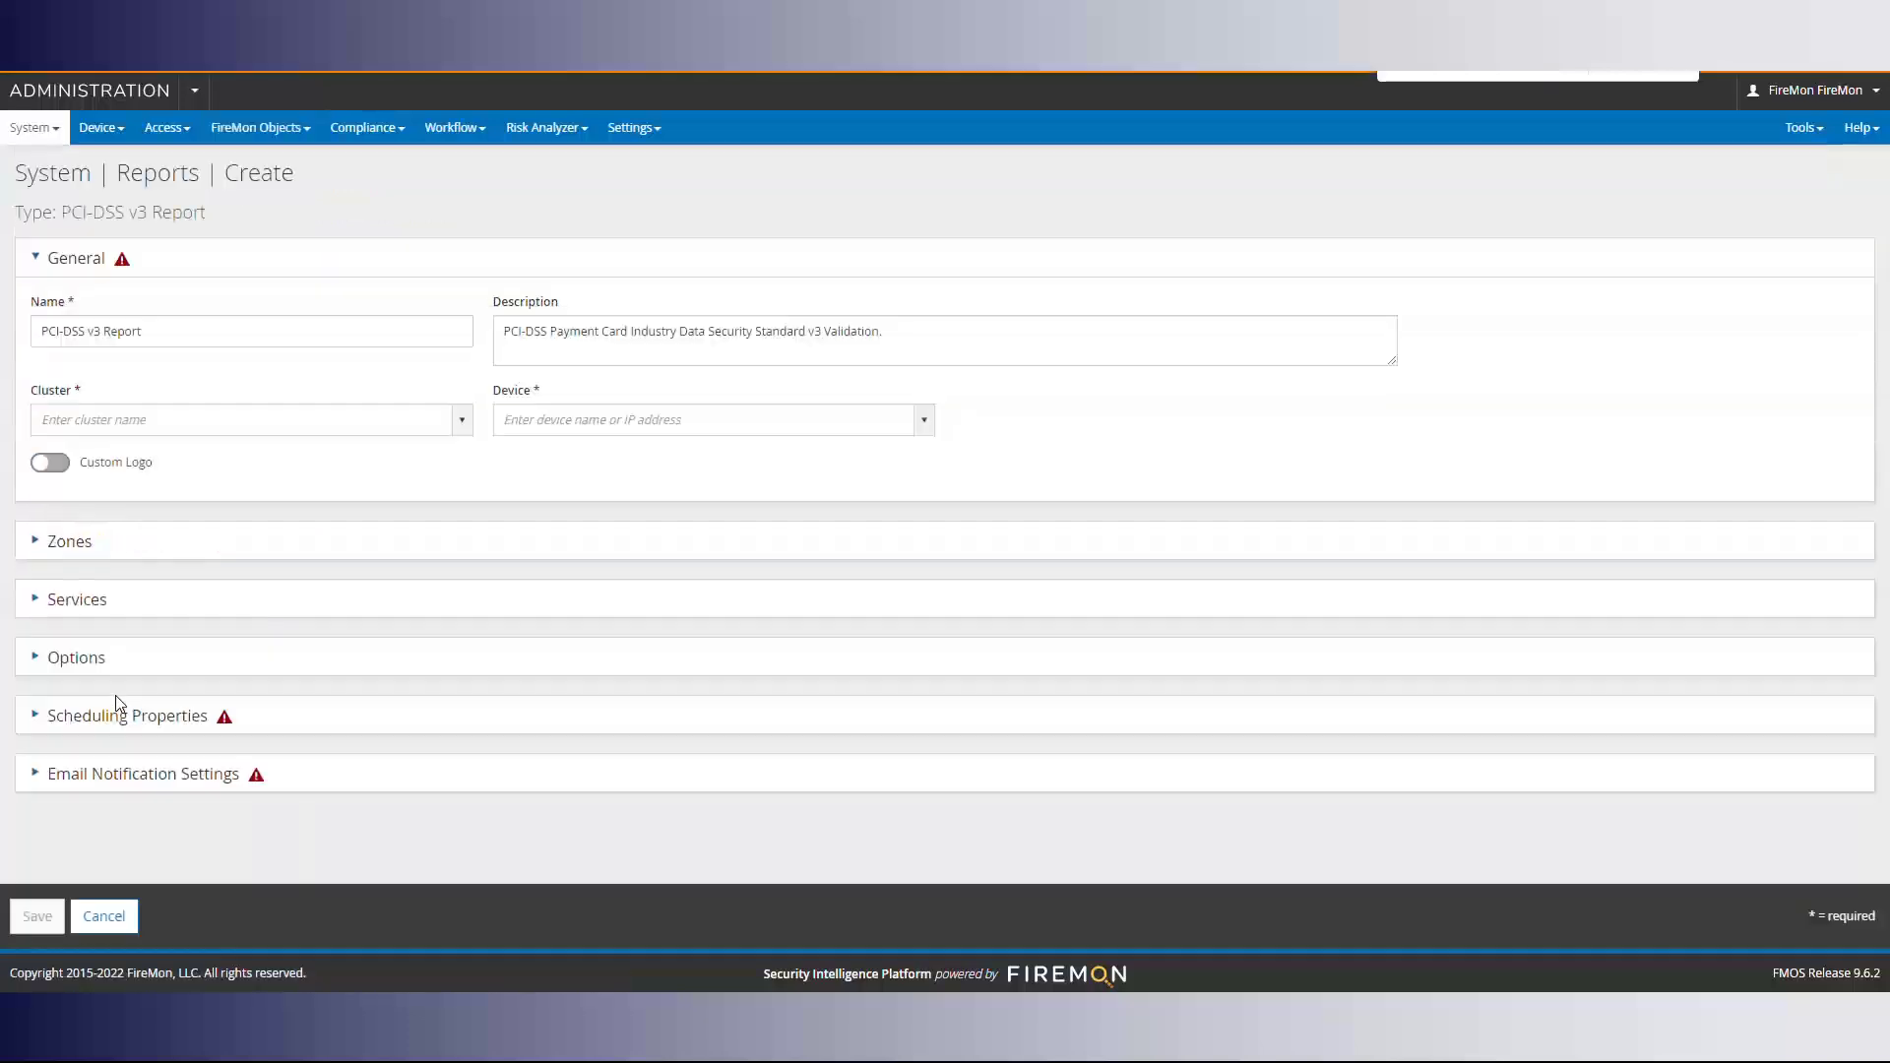
left_click(88, 541)
scroll(177, 439, "down", 1)
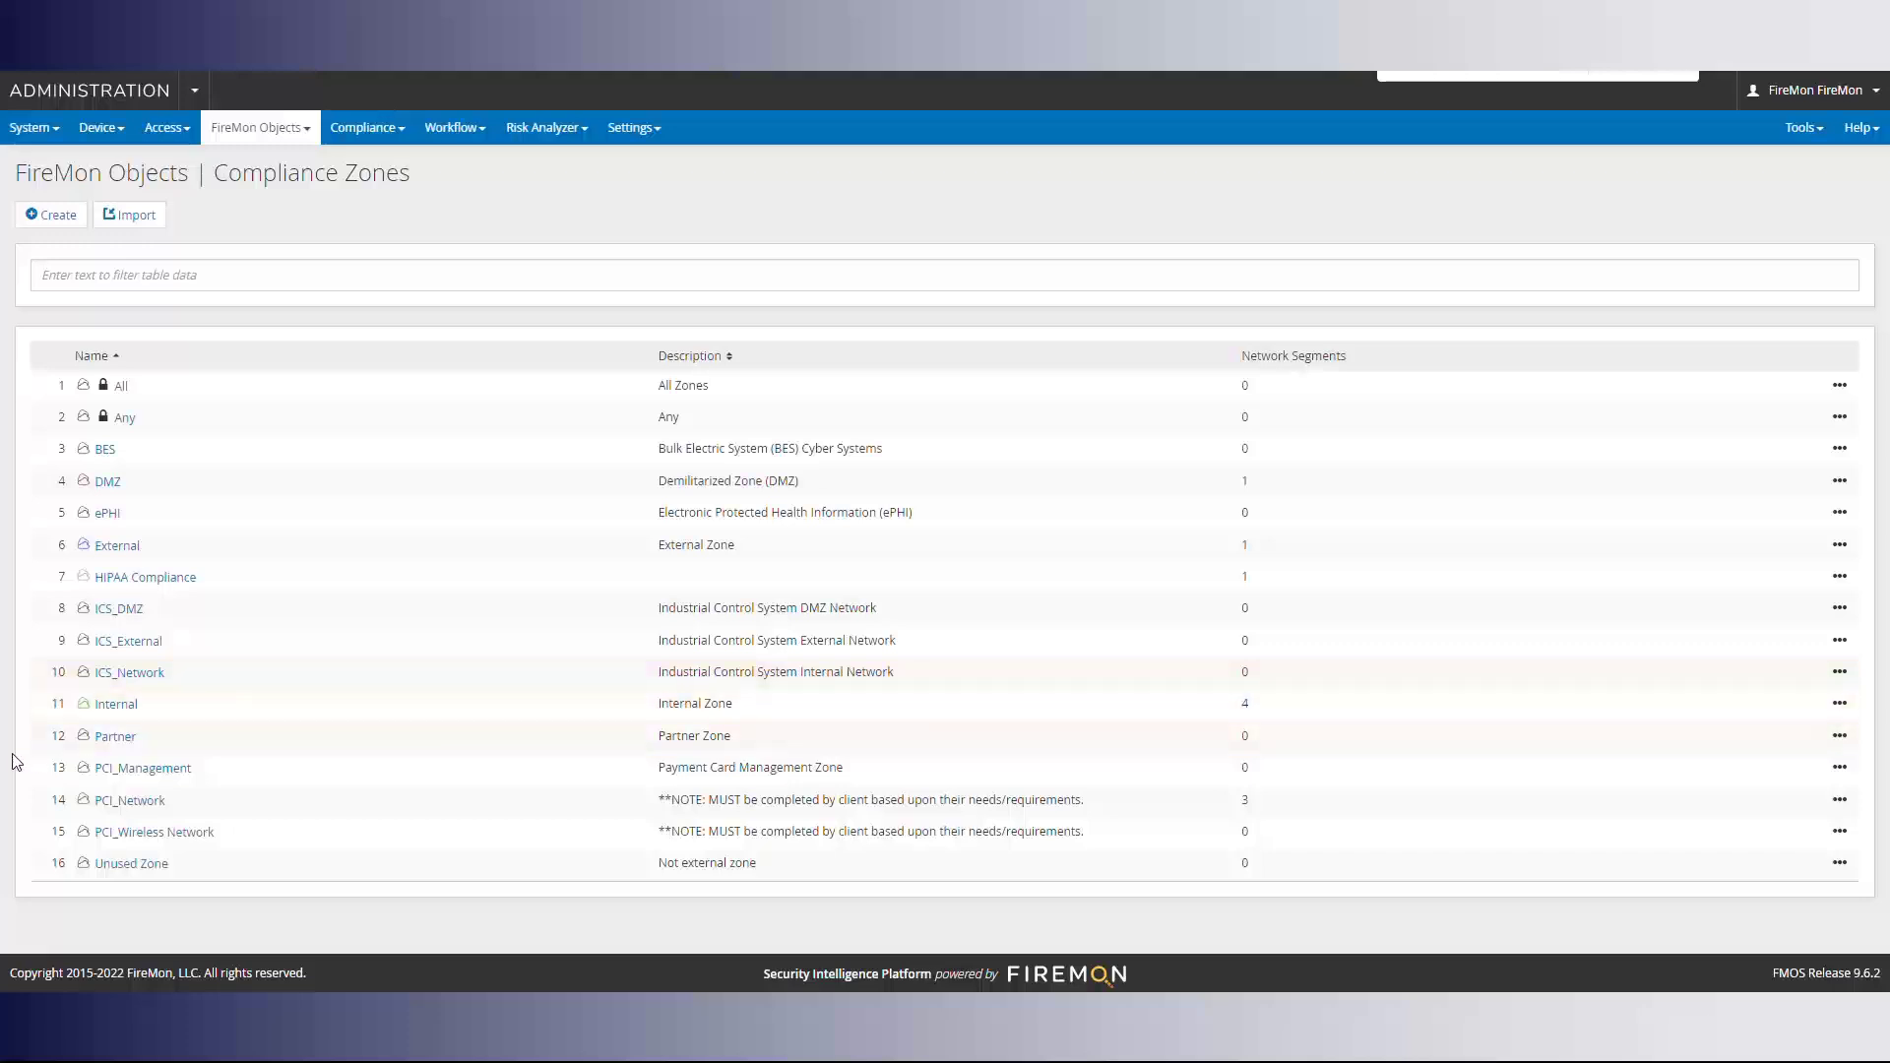
Step: Open the PCI_Management compliance zone and review the network segments available for assignment
left_click(148, 769)
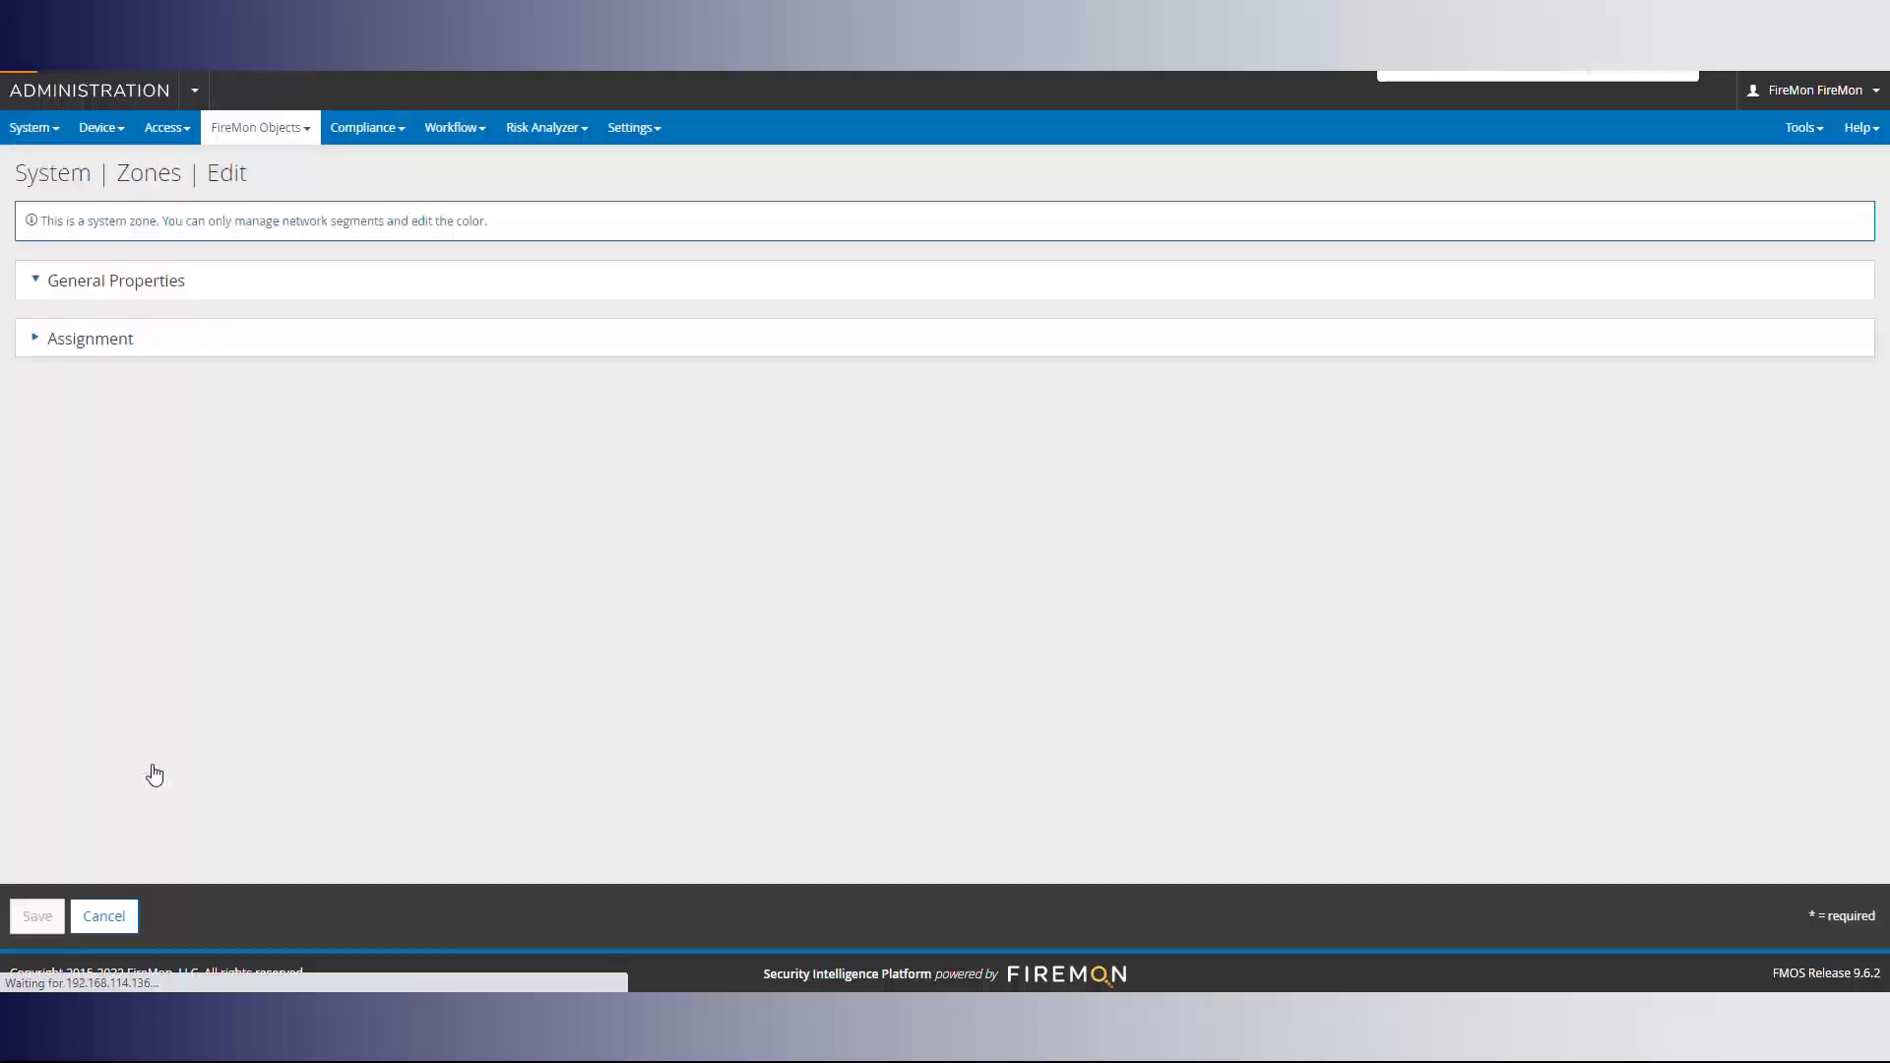
left_click(104, 537)
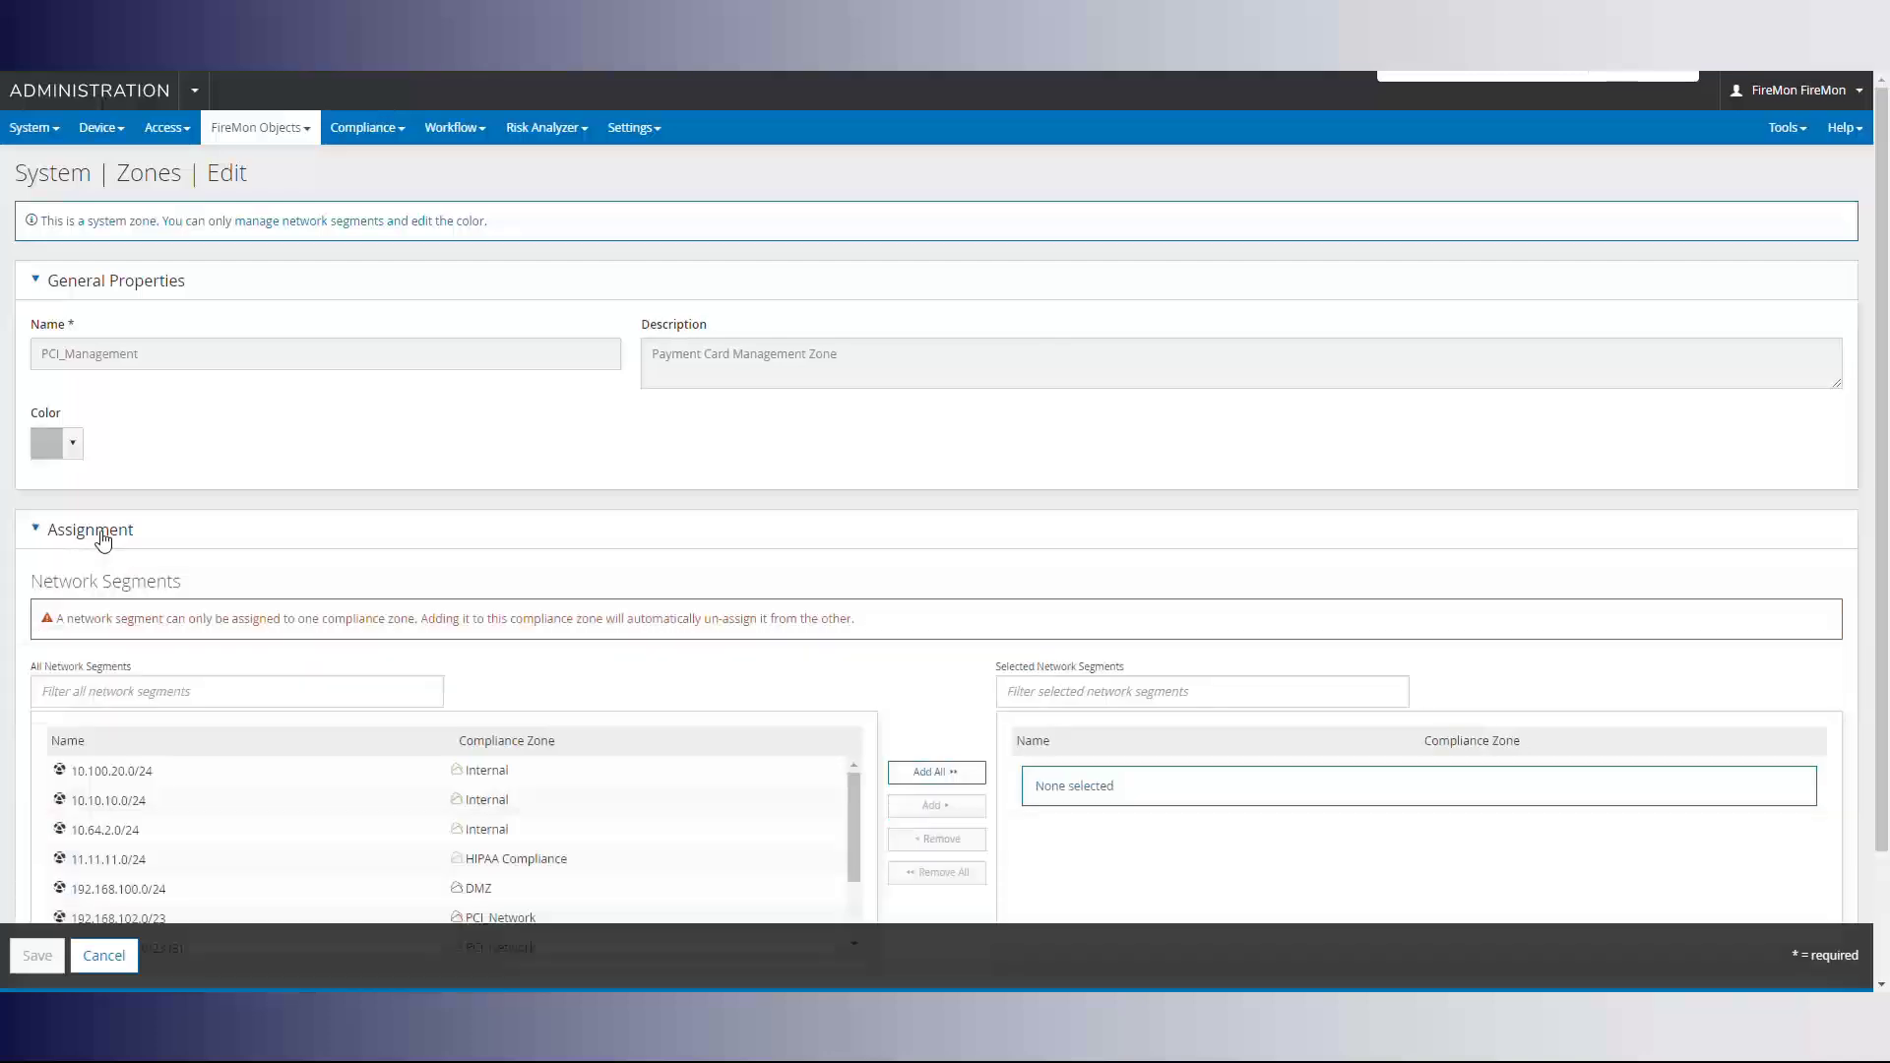
scroll(481, 640, "down", 2)
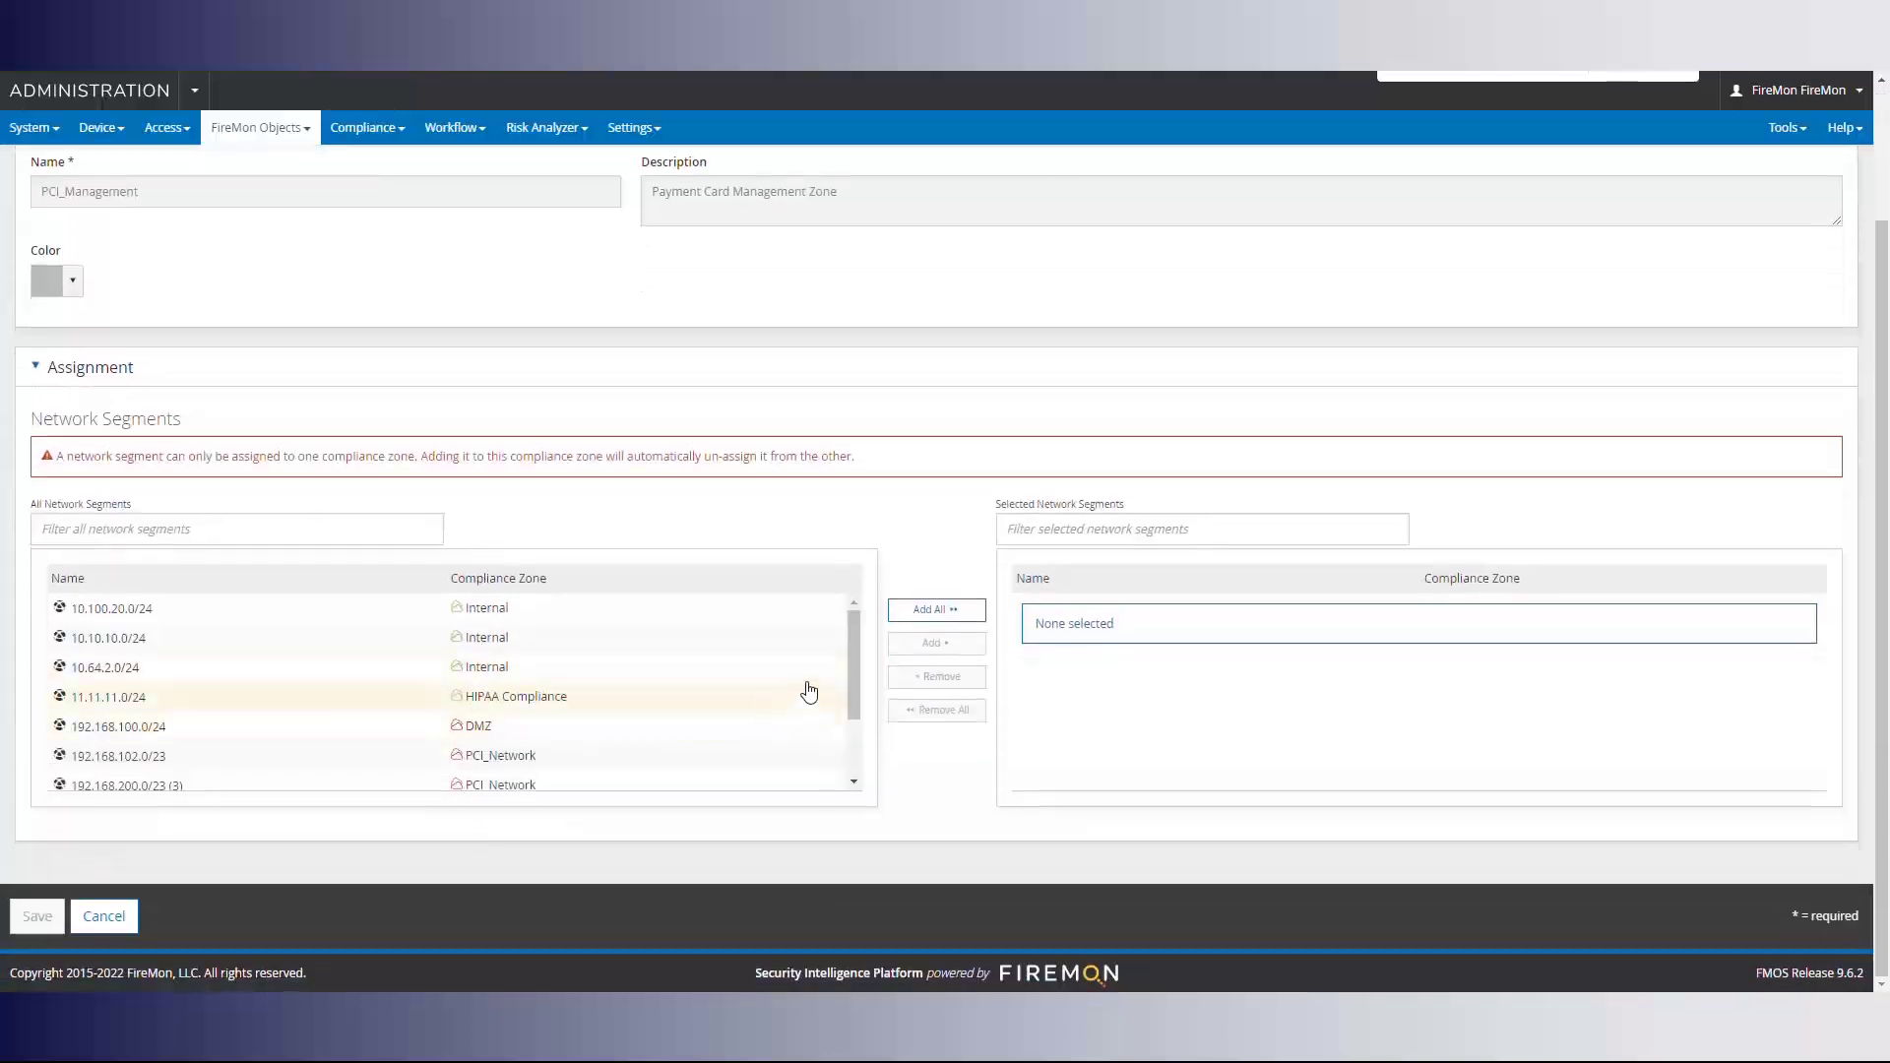
left_click_drag(853, 646, 854, 719)
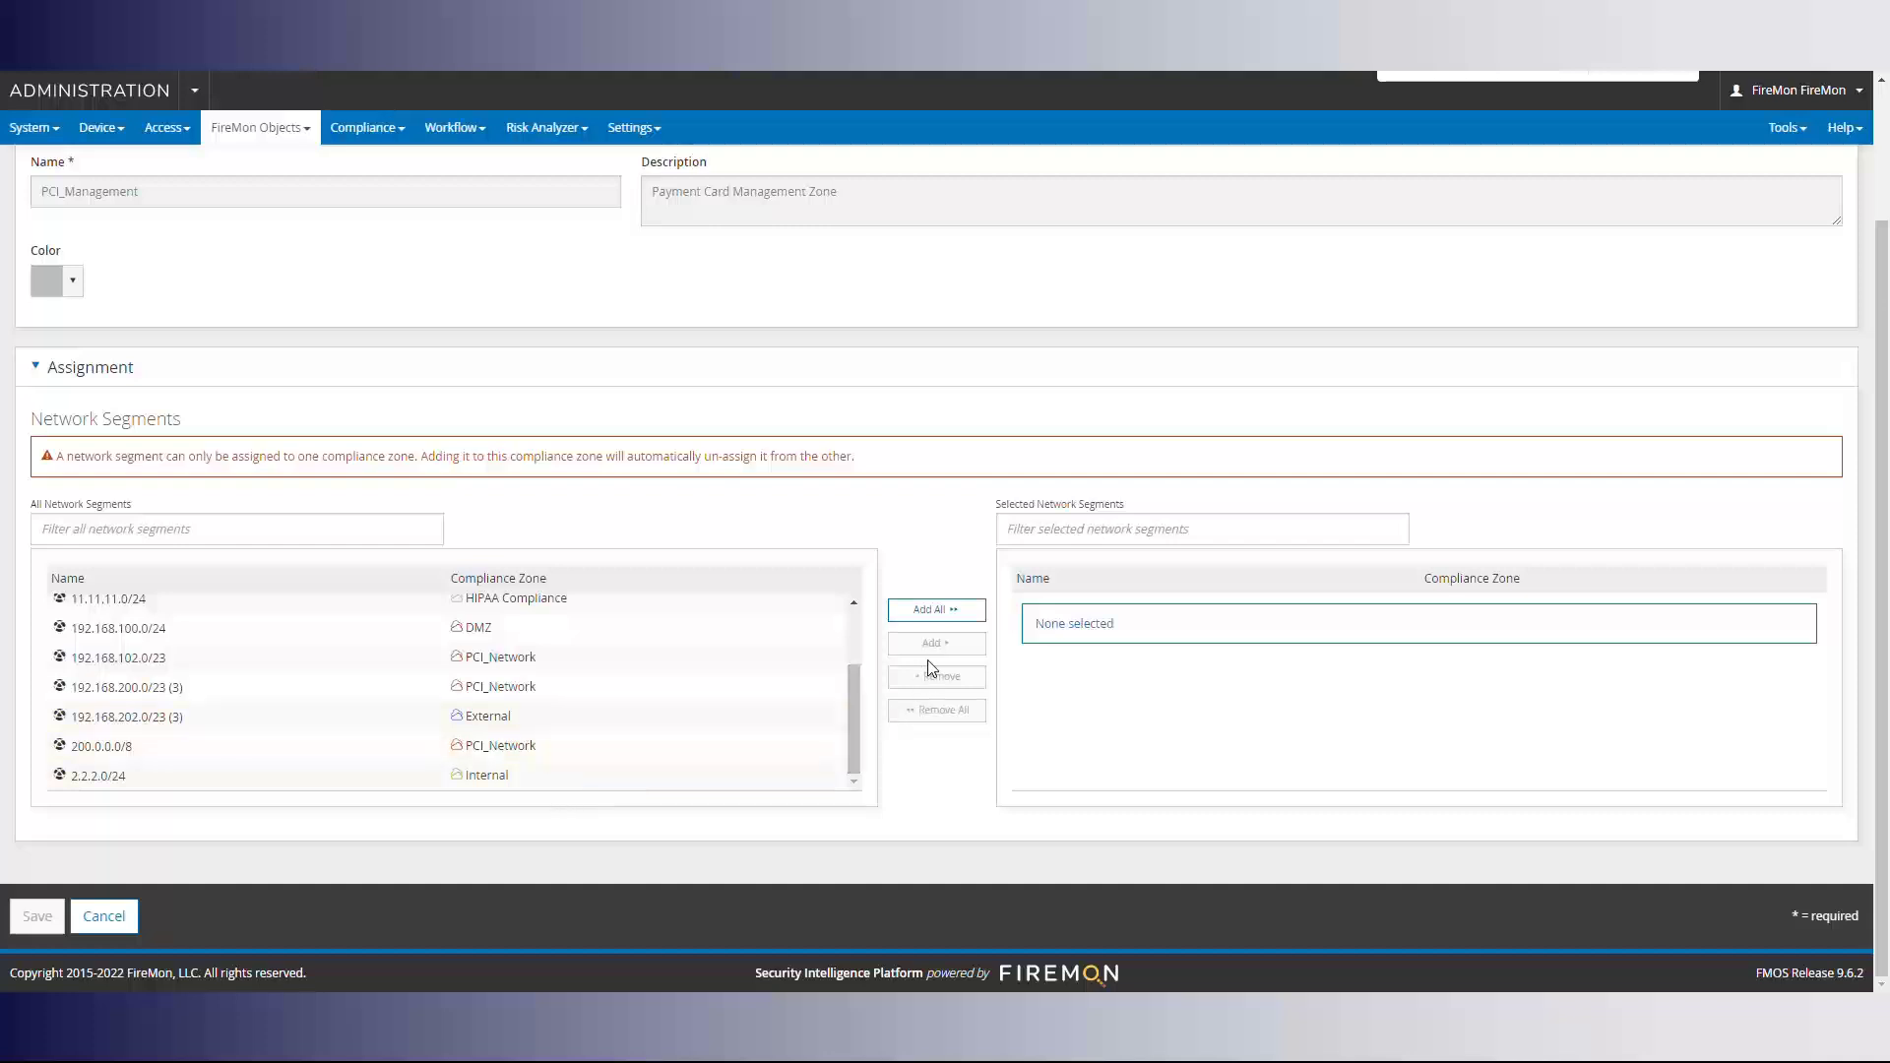
Step: Start a new PCI-DSS v3 Report, show its zone settings and replace the PCI Network zone name with PCI
left_click(33, 127)
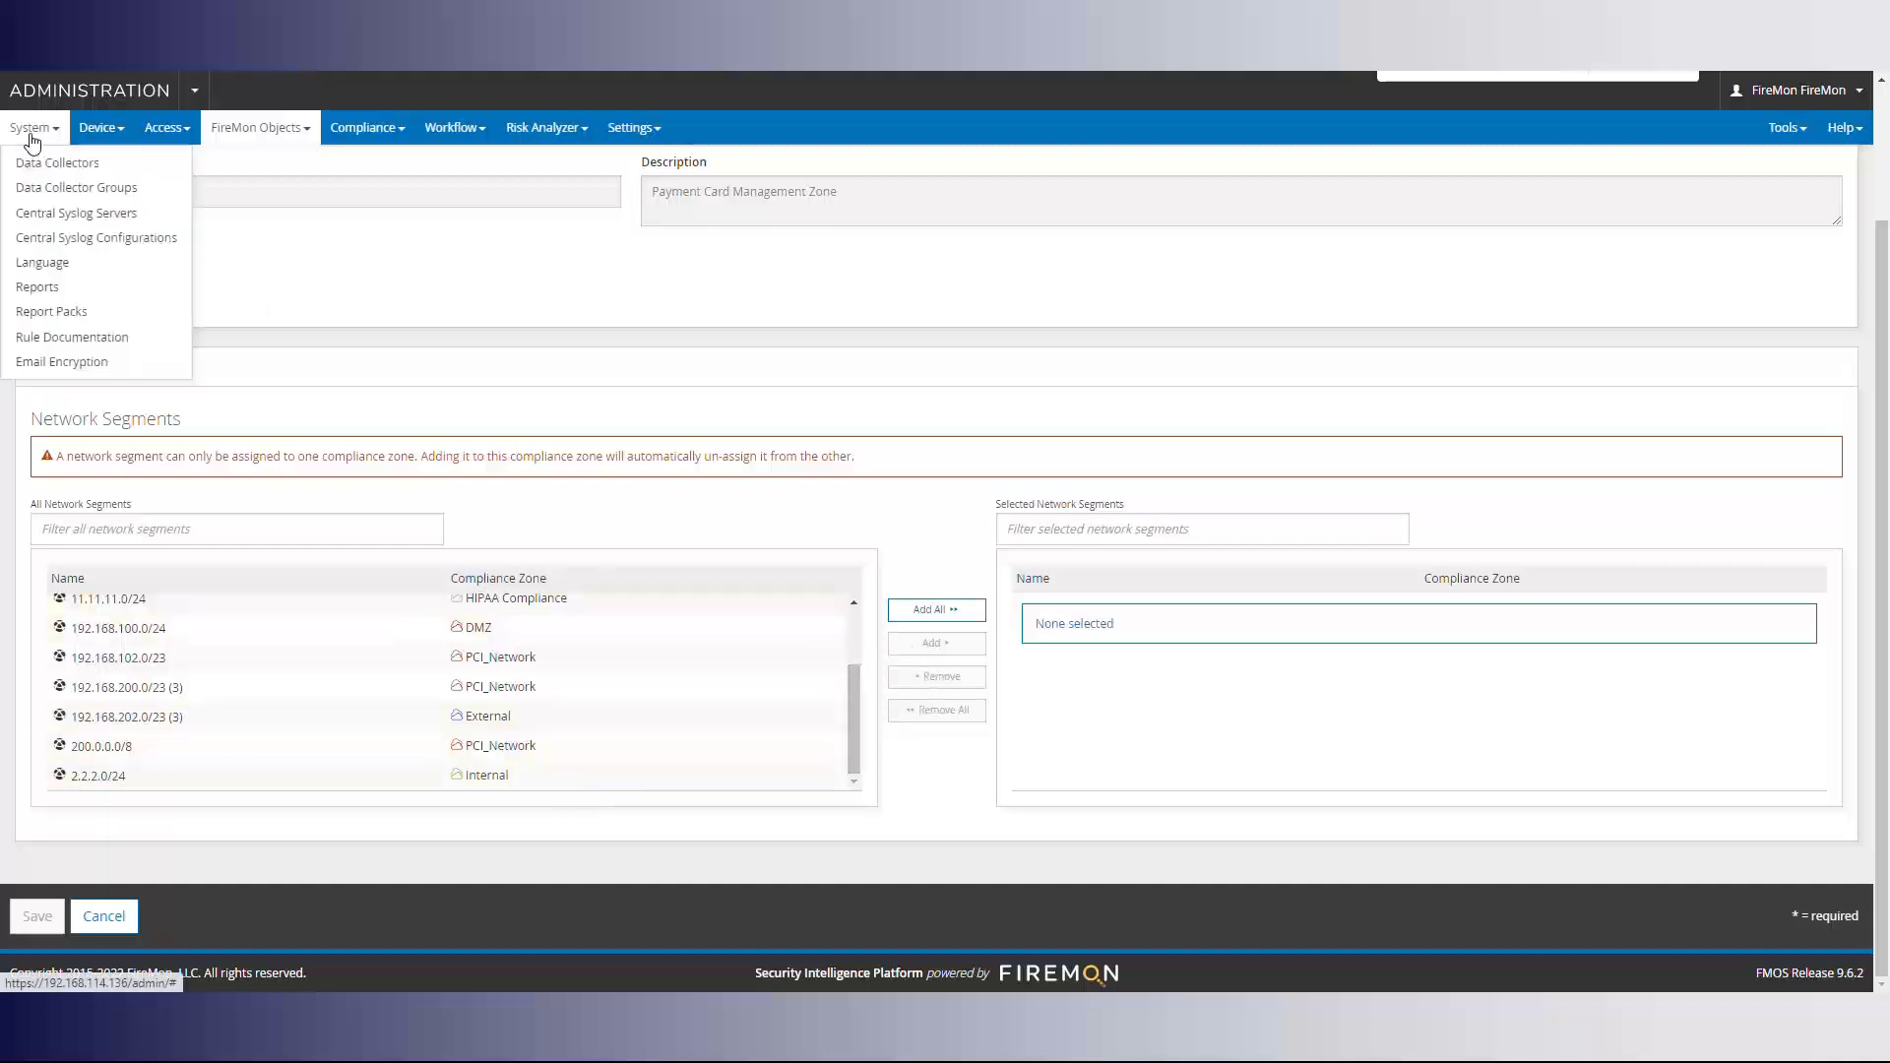
left_click(37, 287)
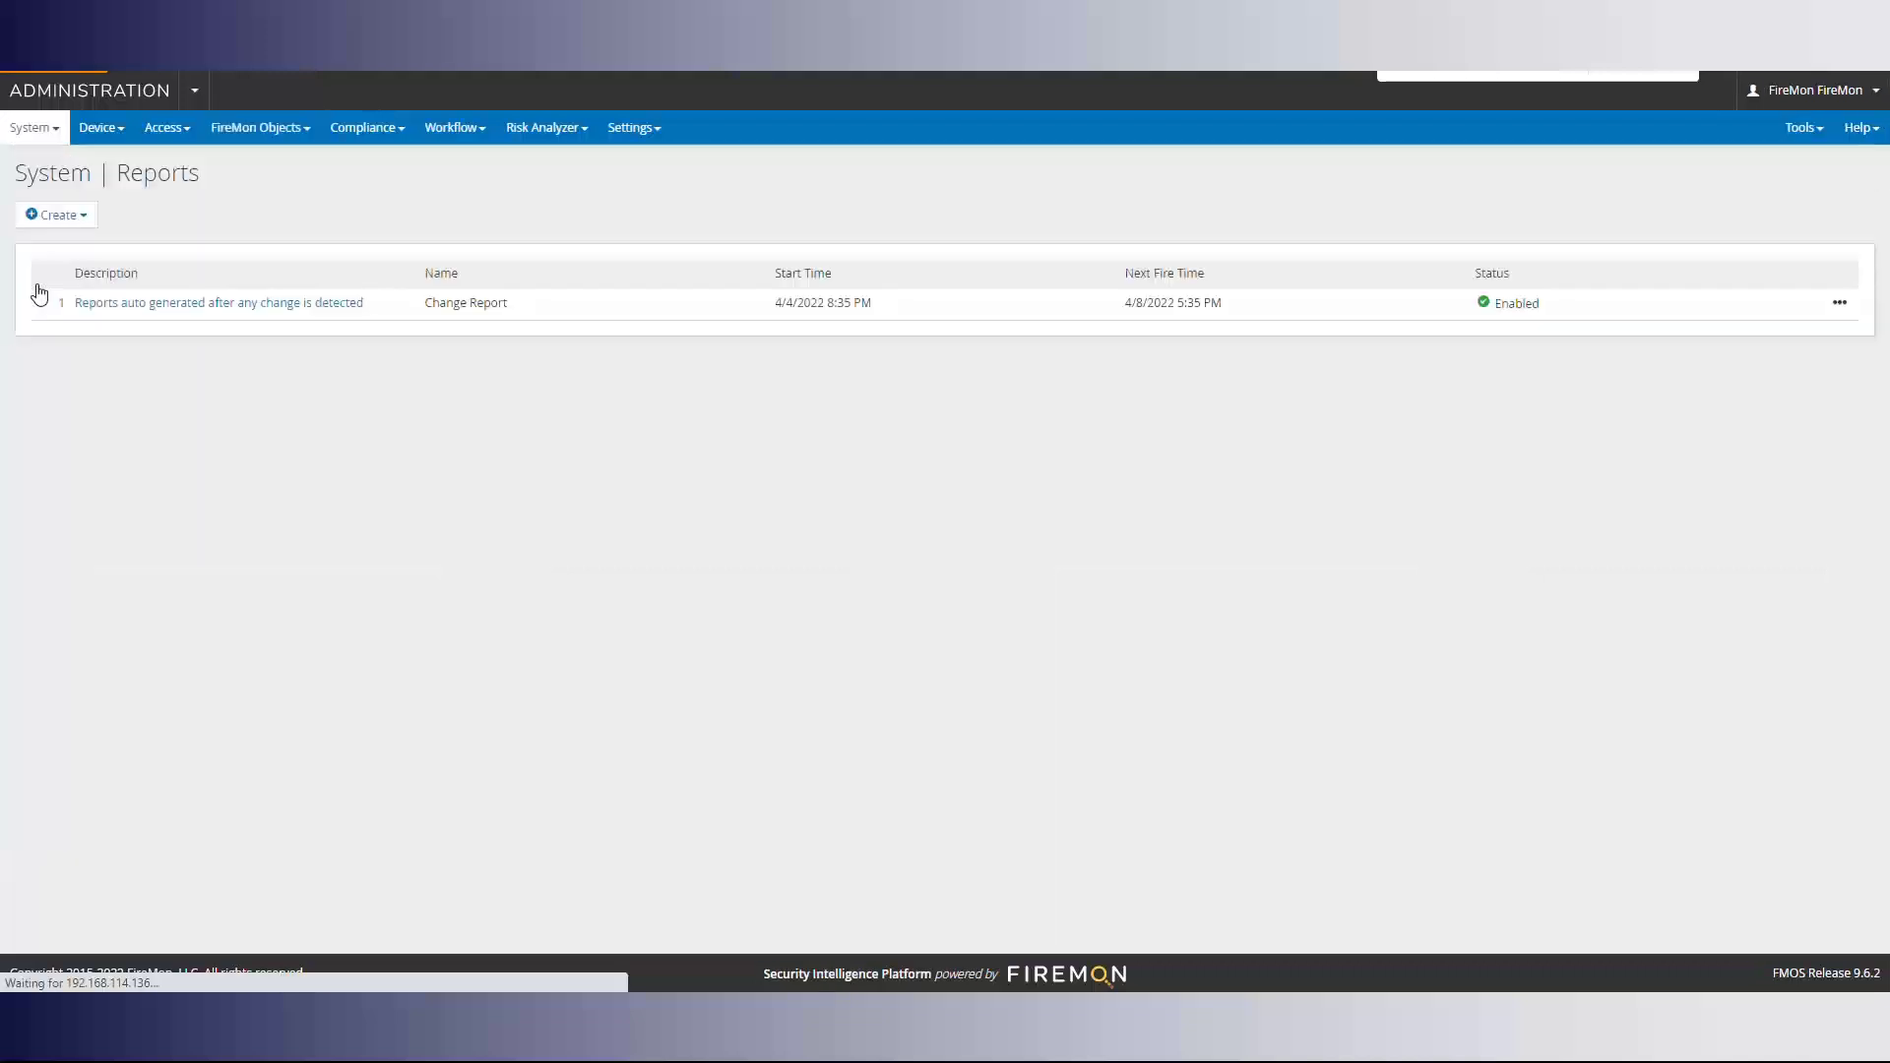
left_click(56, 216)
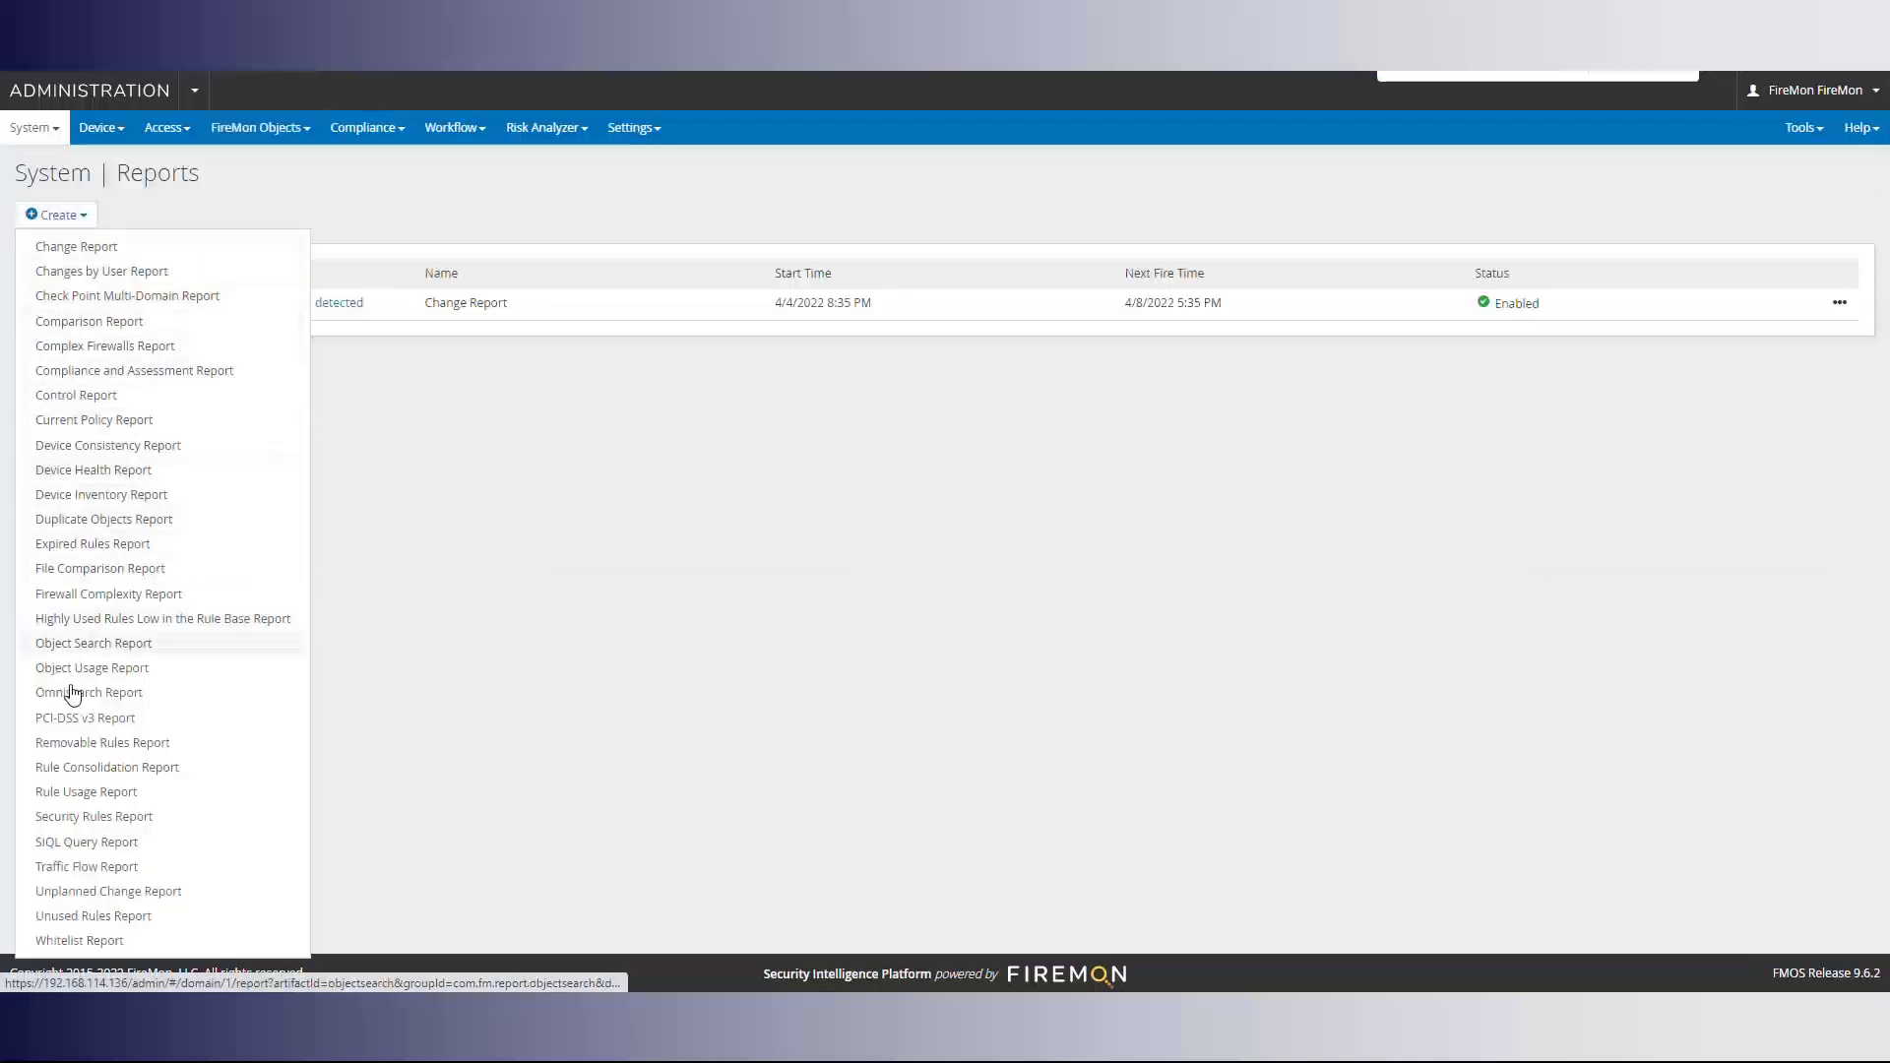
left_click(75, 723)
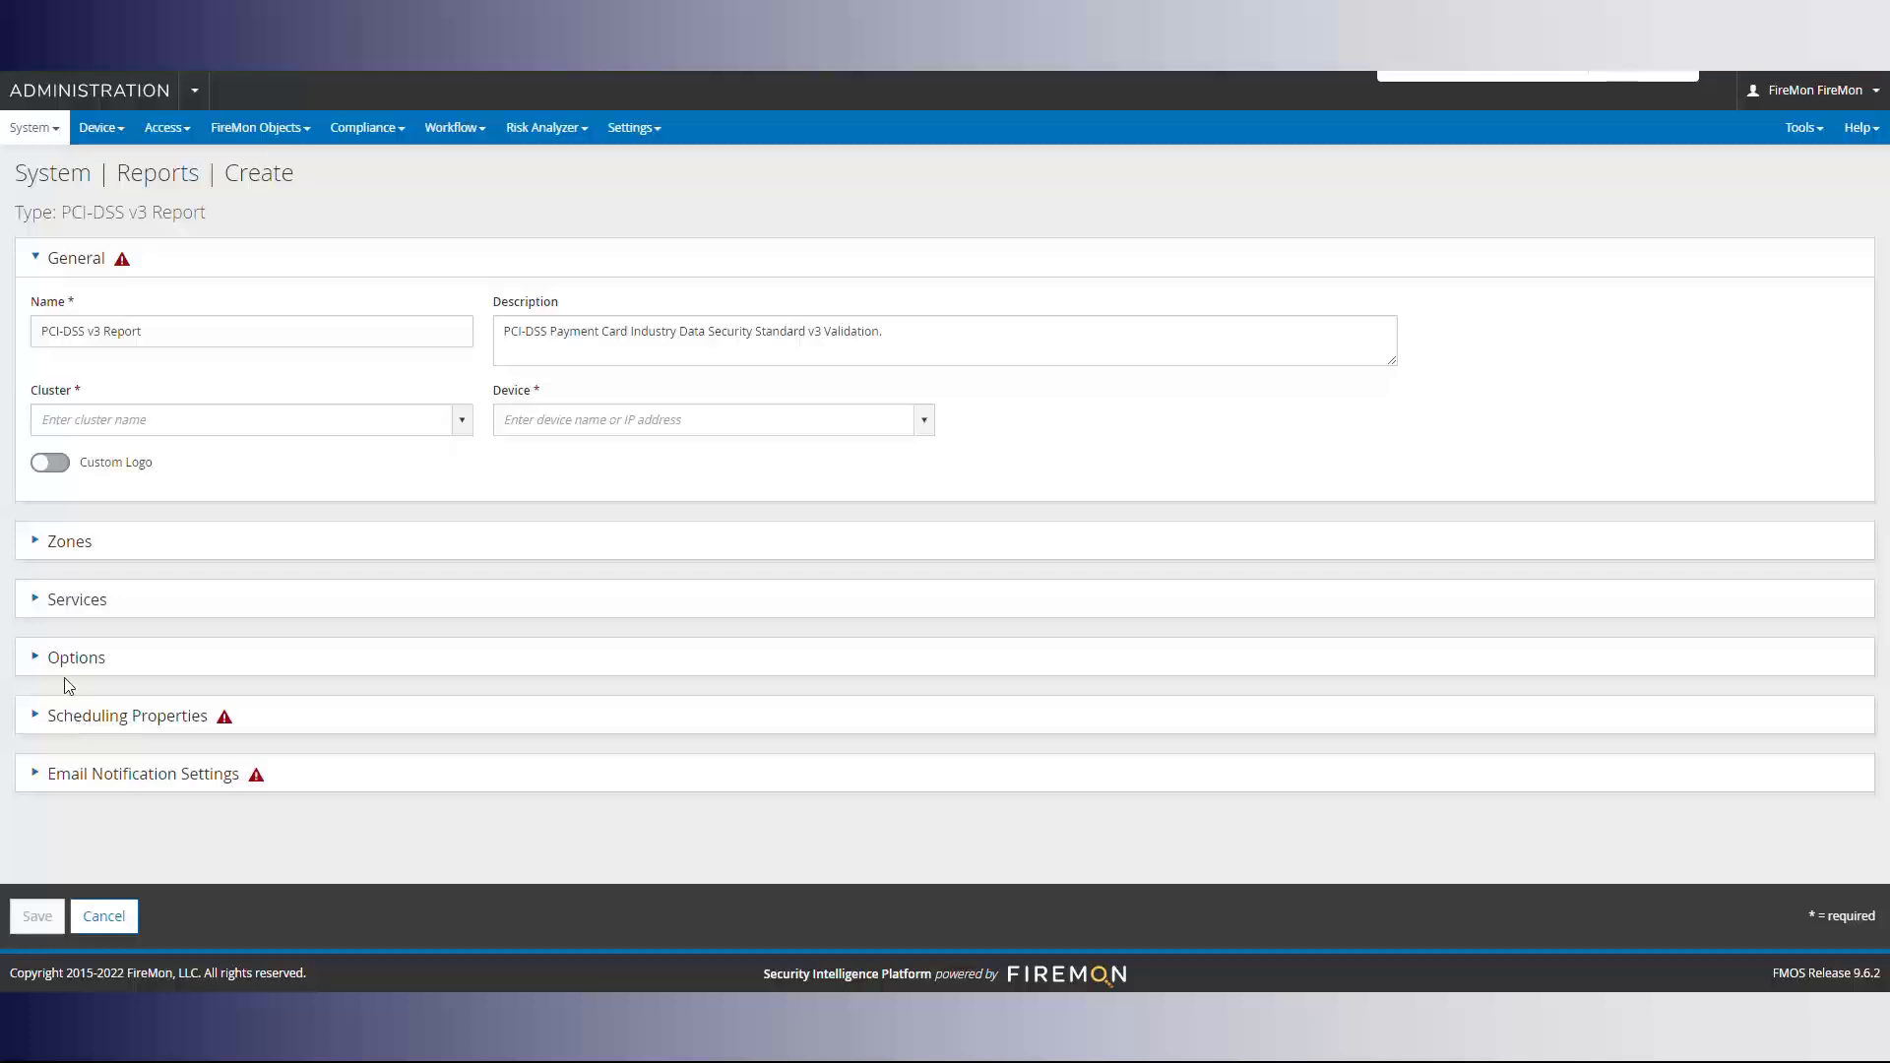
left_click(53, 552)
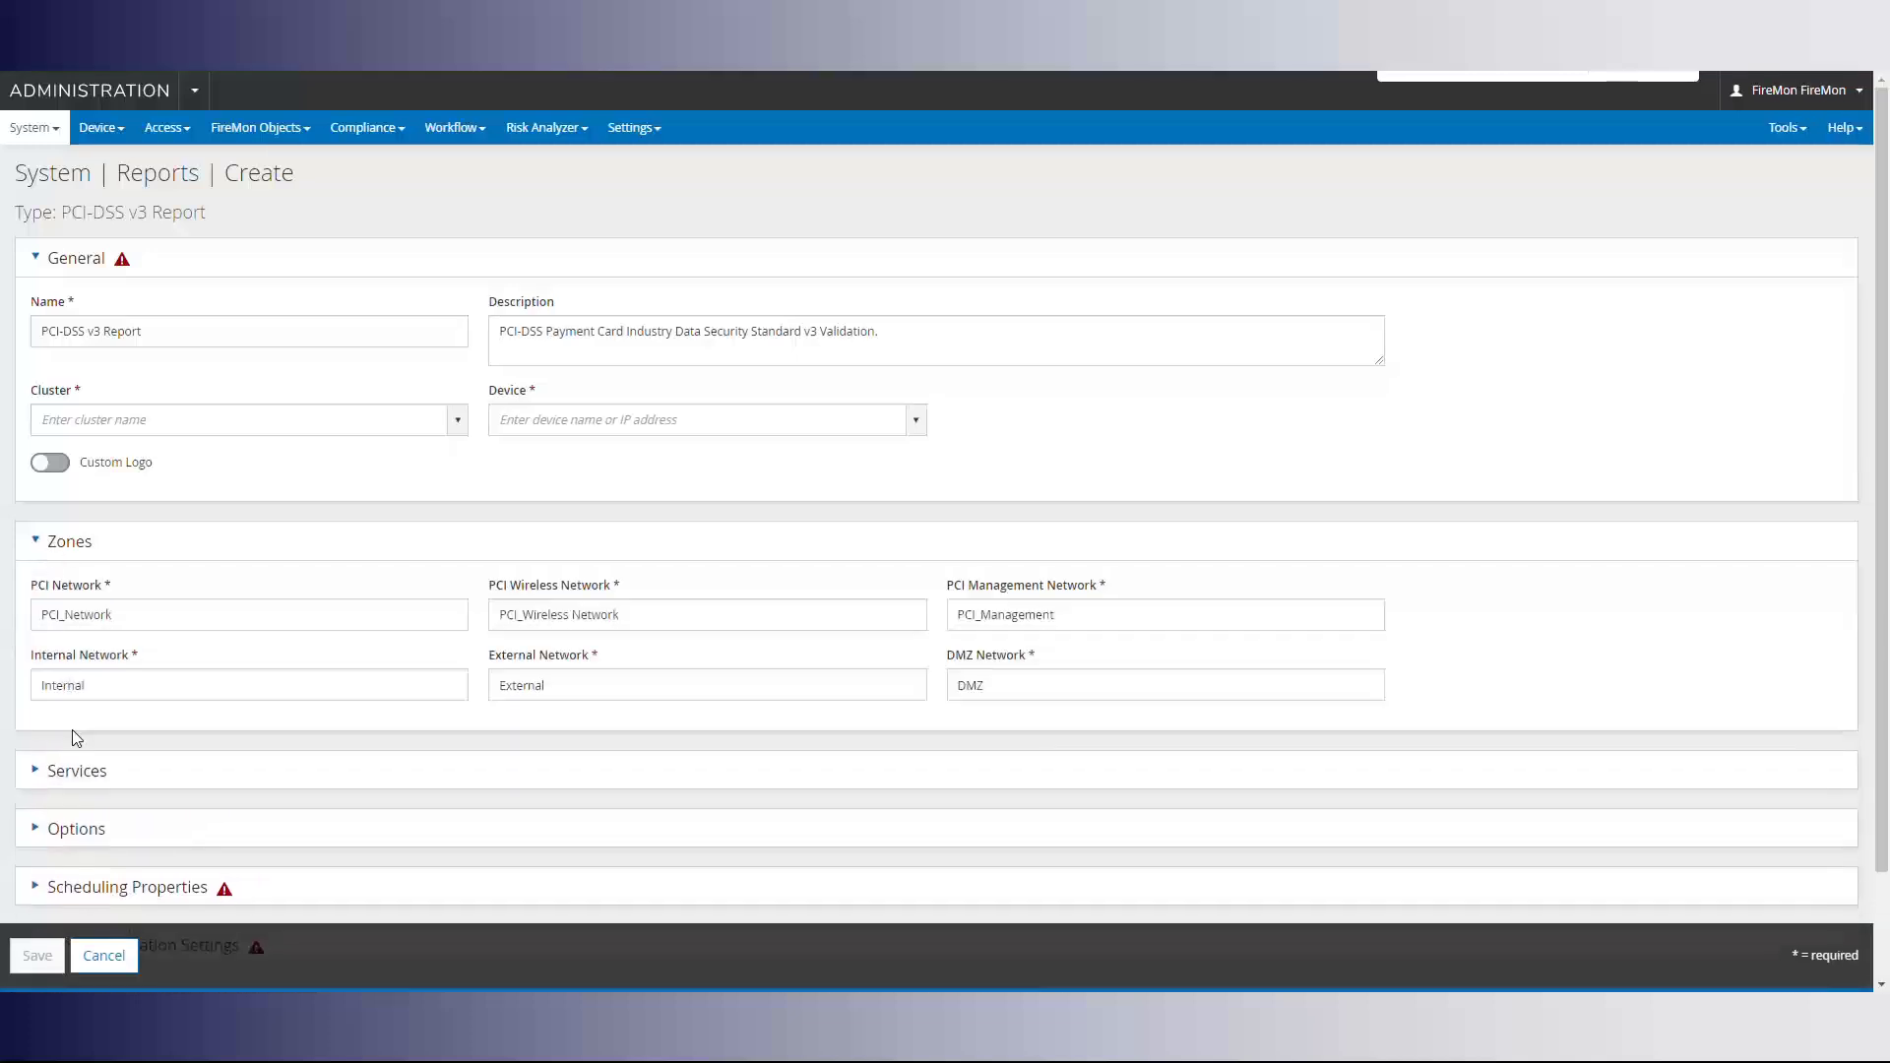
double_click(118, 614)
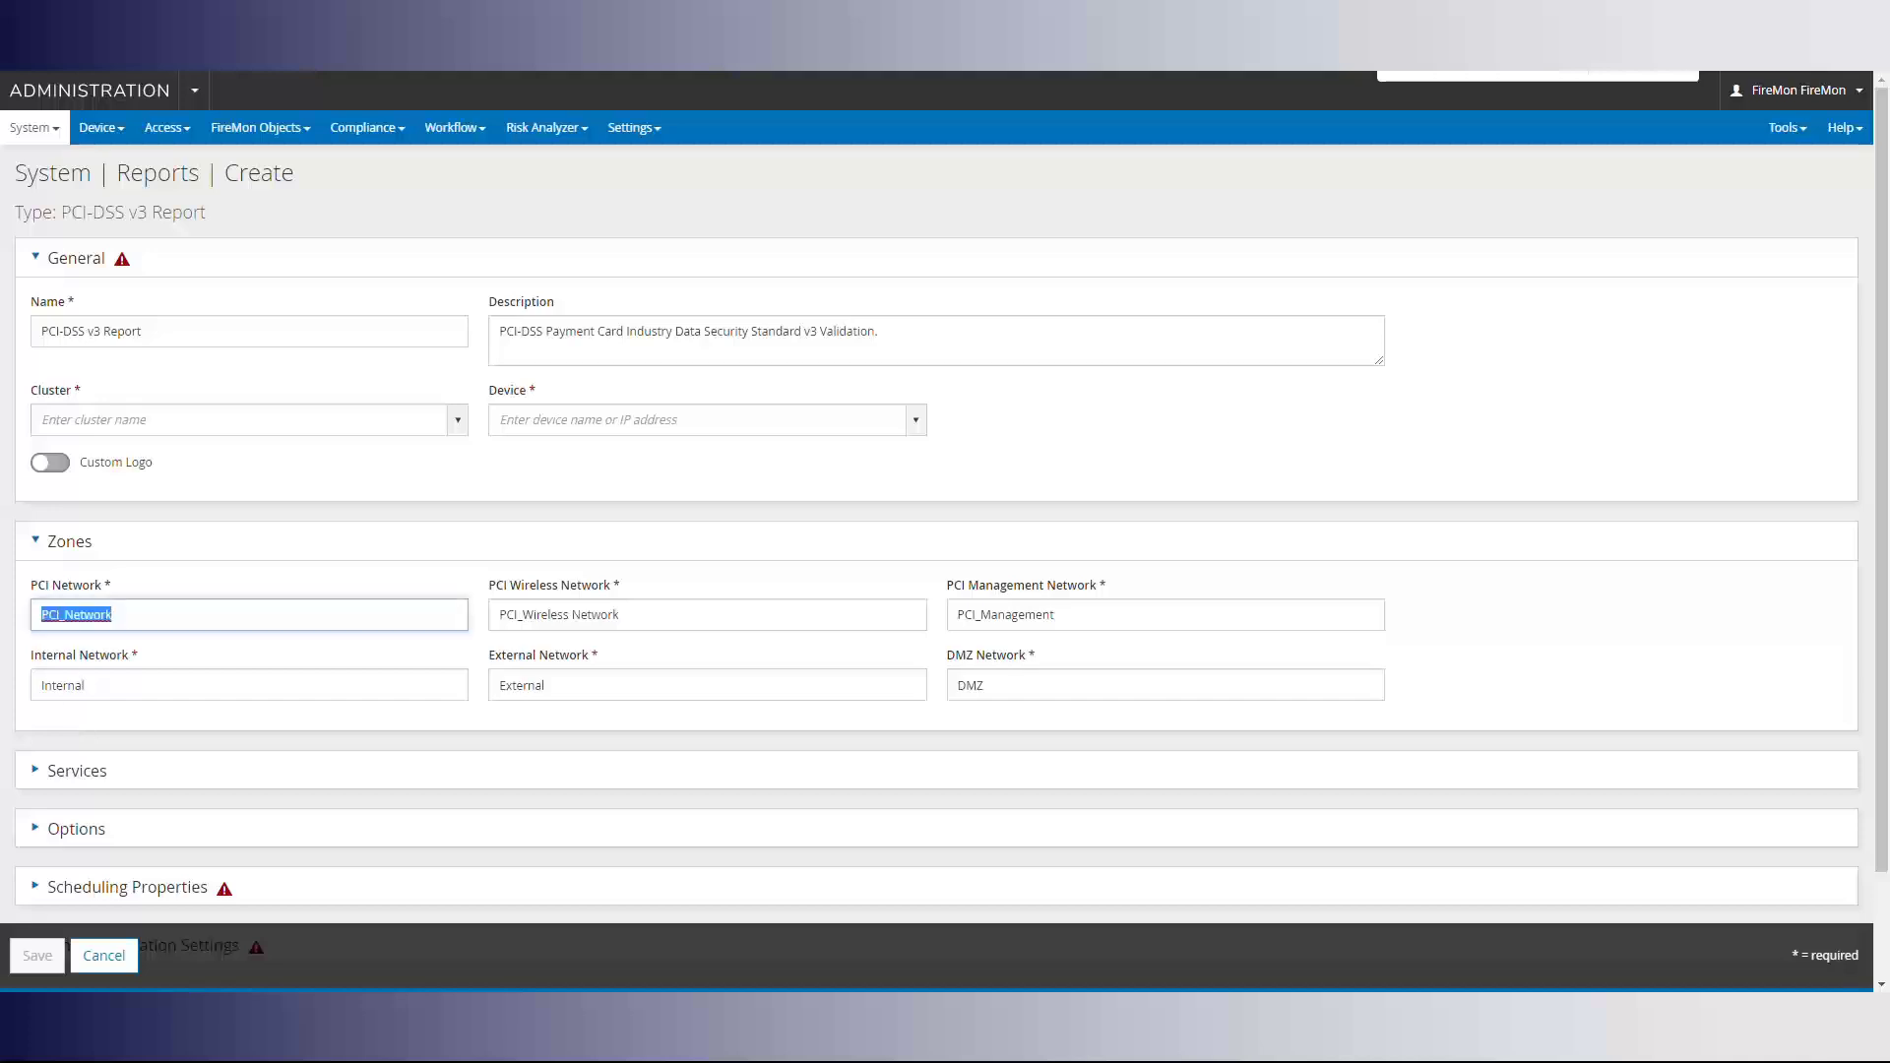
type("PCI")
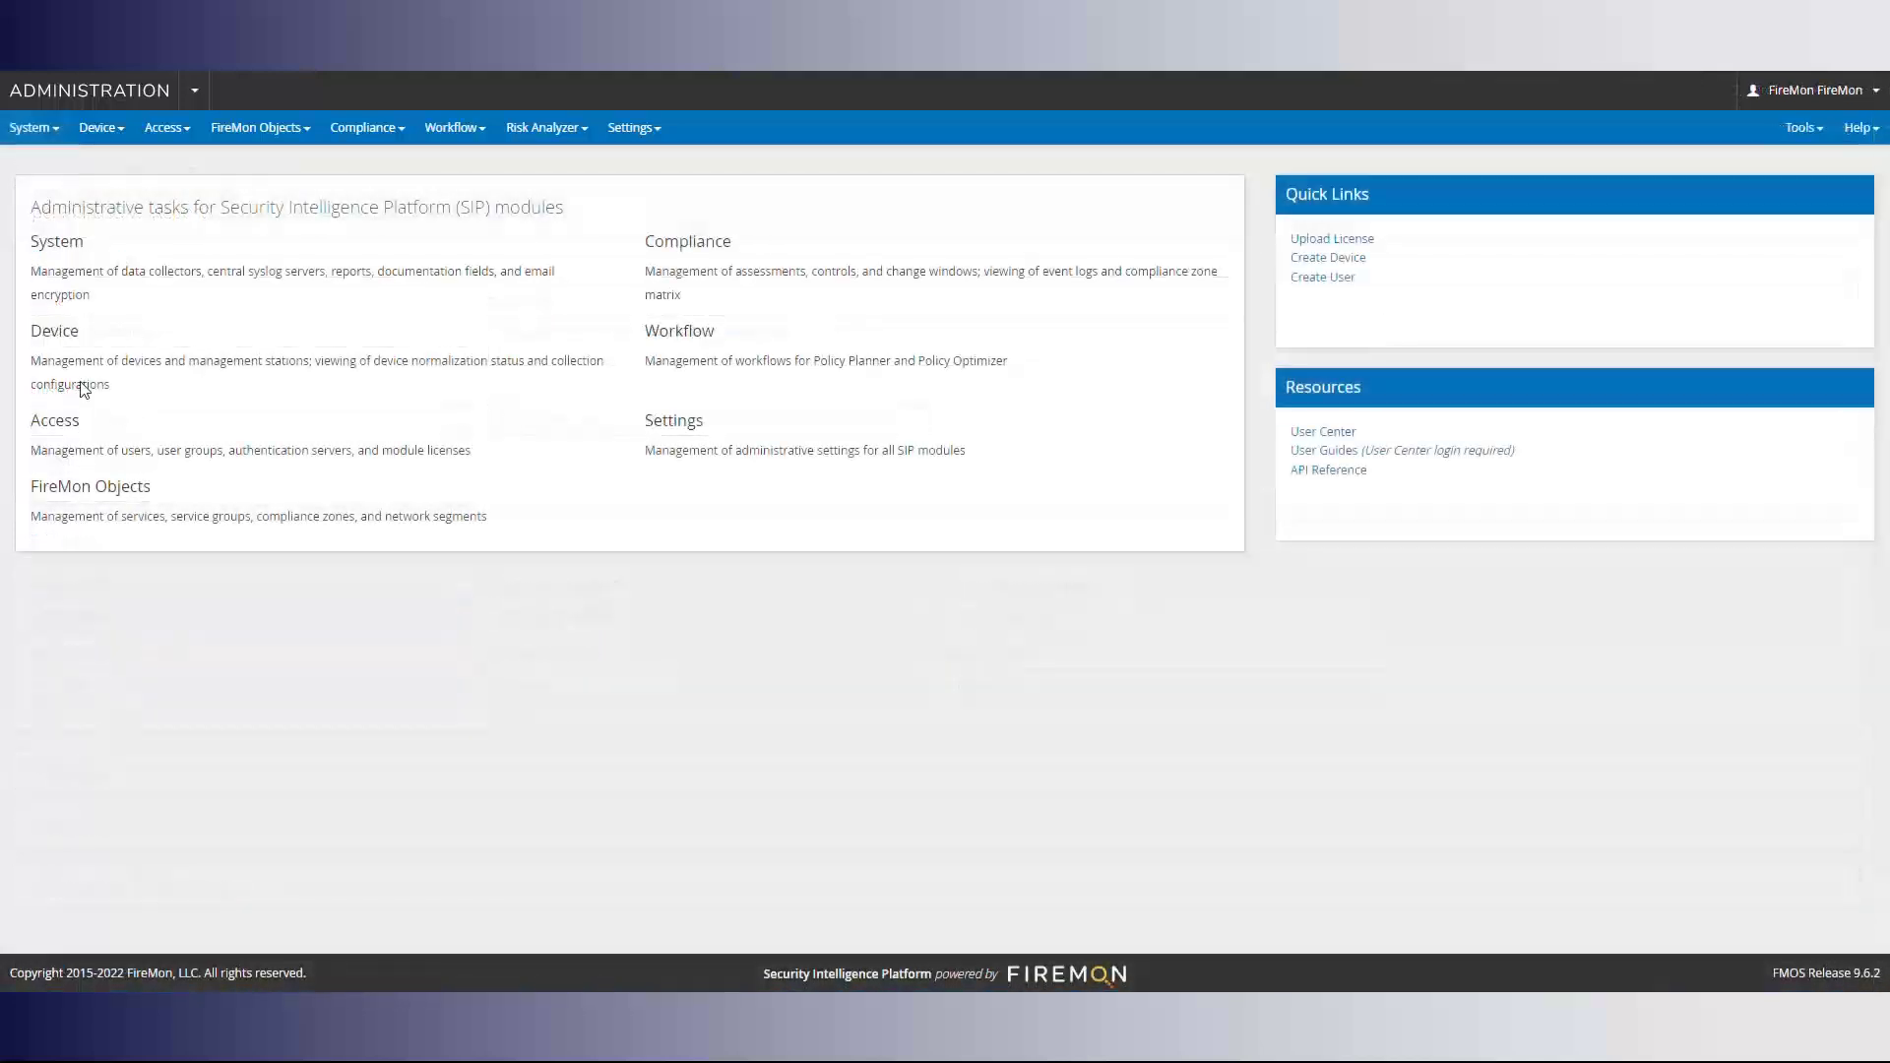
Step: Return to the system reports and review the report types available for creation
left_click(32, 128)
left_click(36, 287)
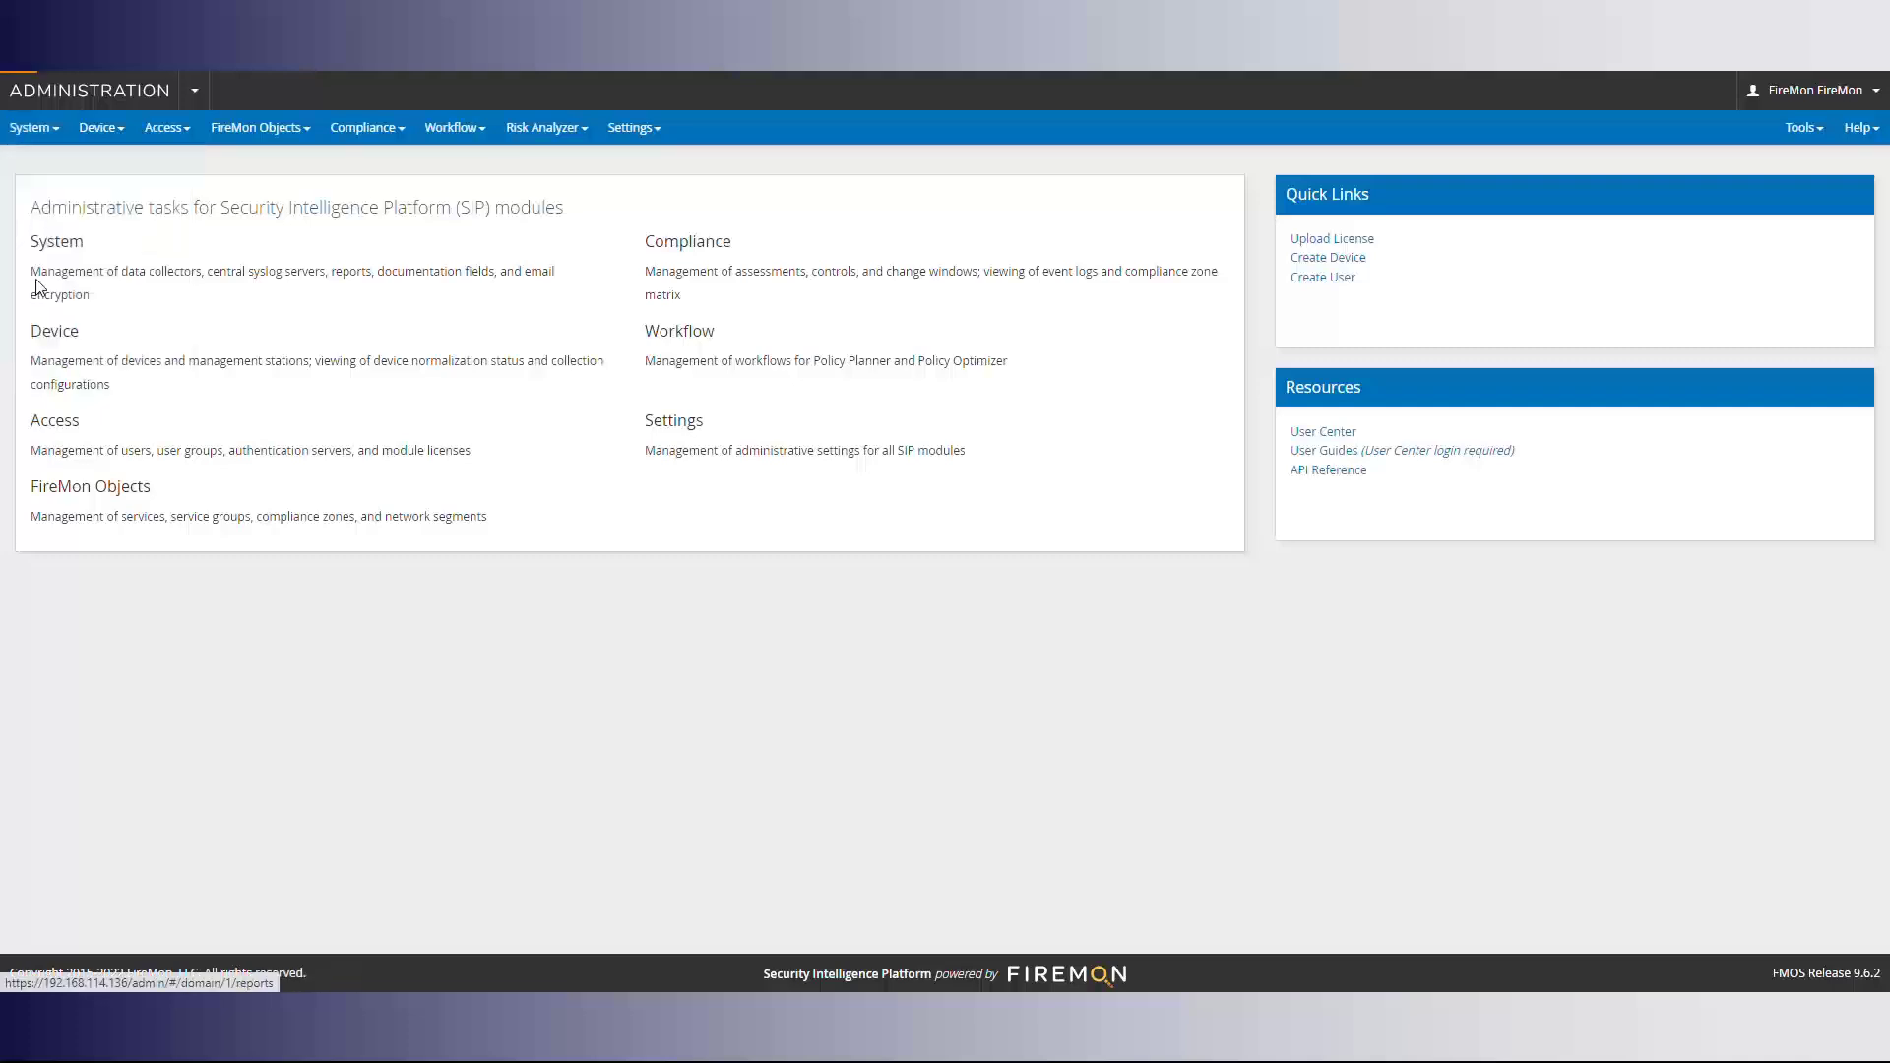
left_click(56, 215)
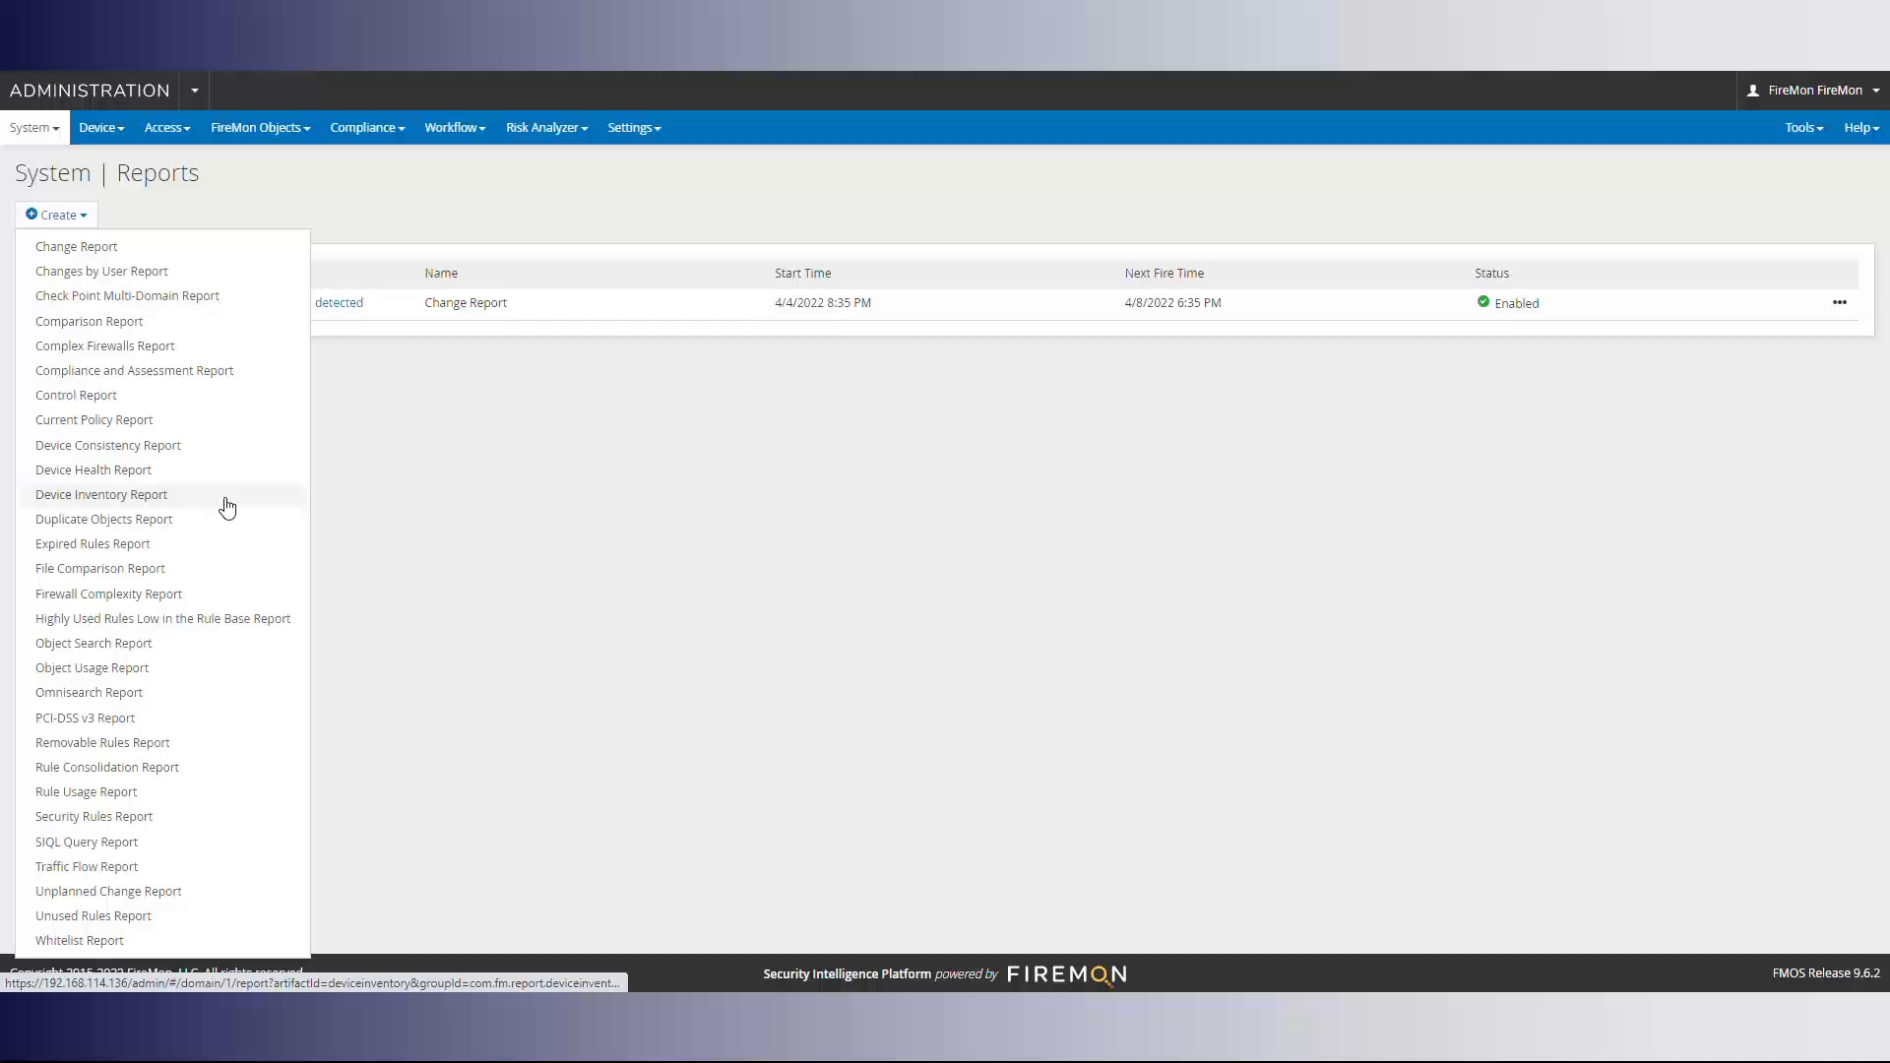
left_click(417, 620)
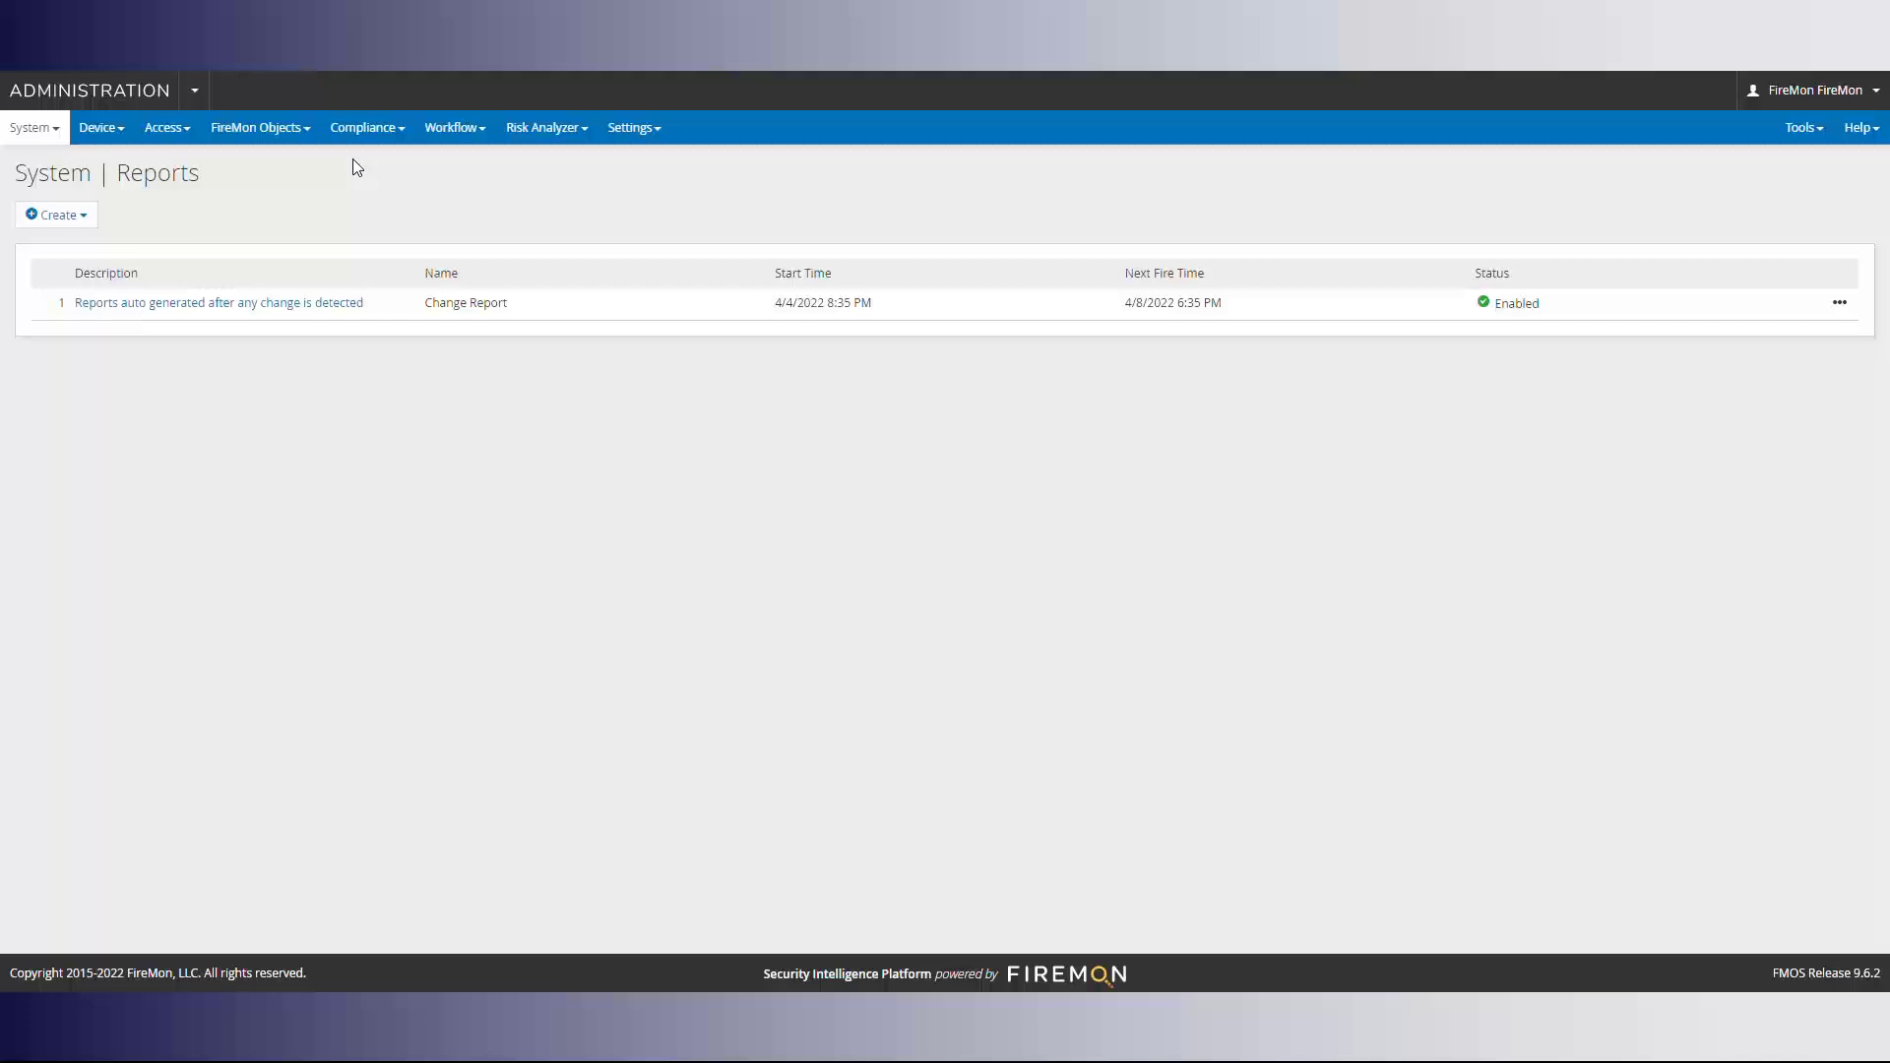
Step: Open the HIPAA Security Rule compliance assessment and show its Assessment Builder contents
left_click(369, 139)
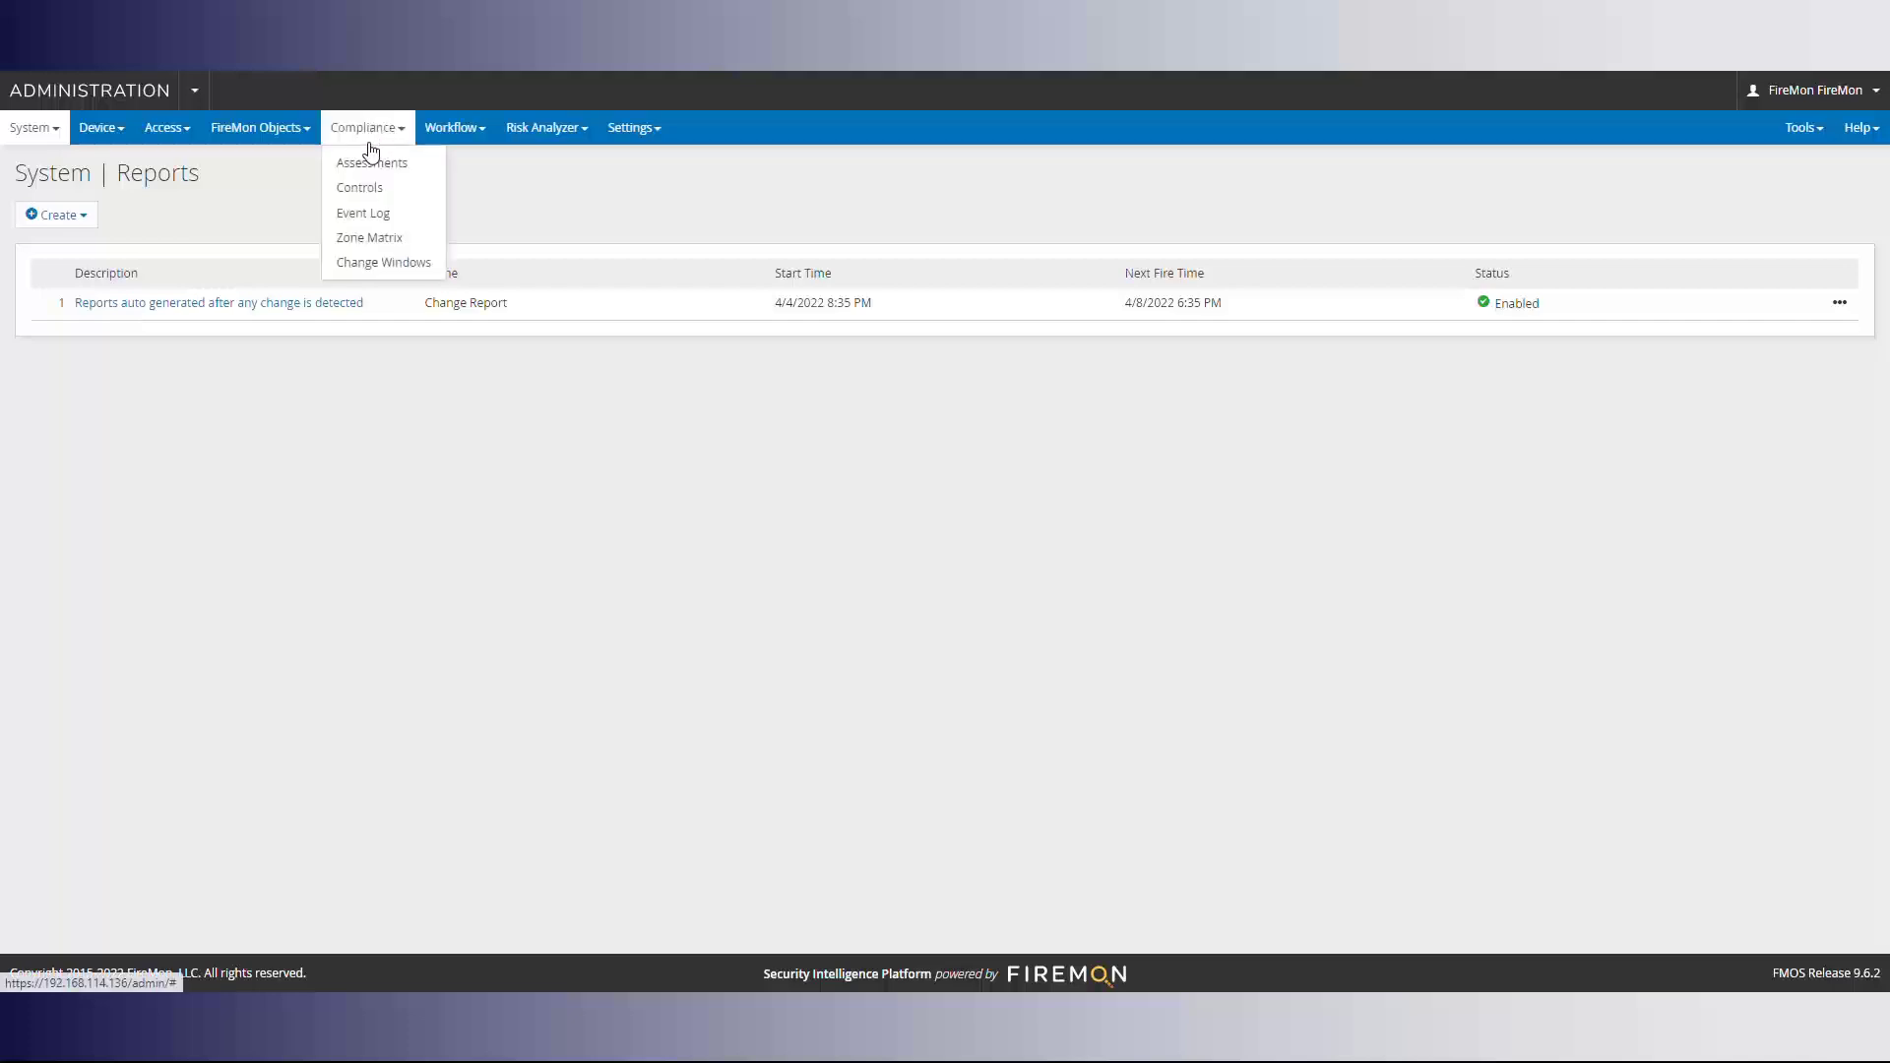
left_click(368, 165)
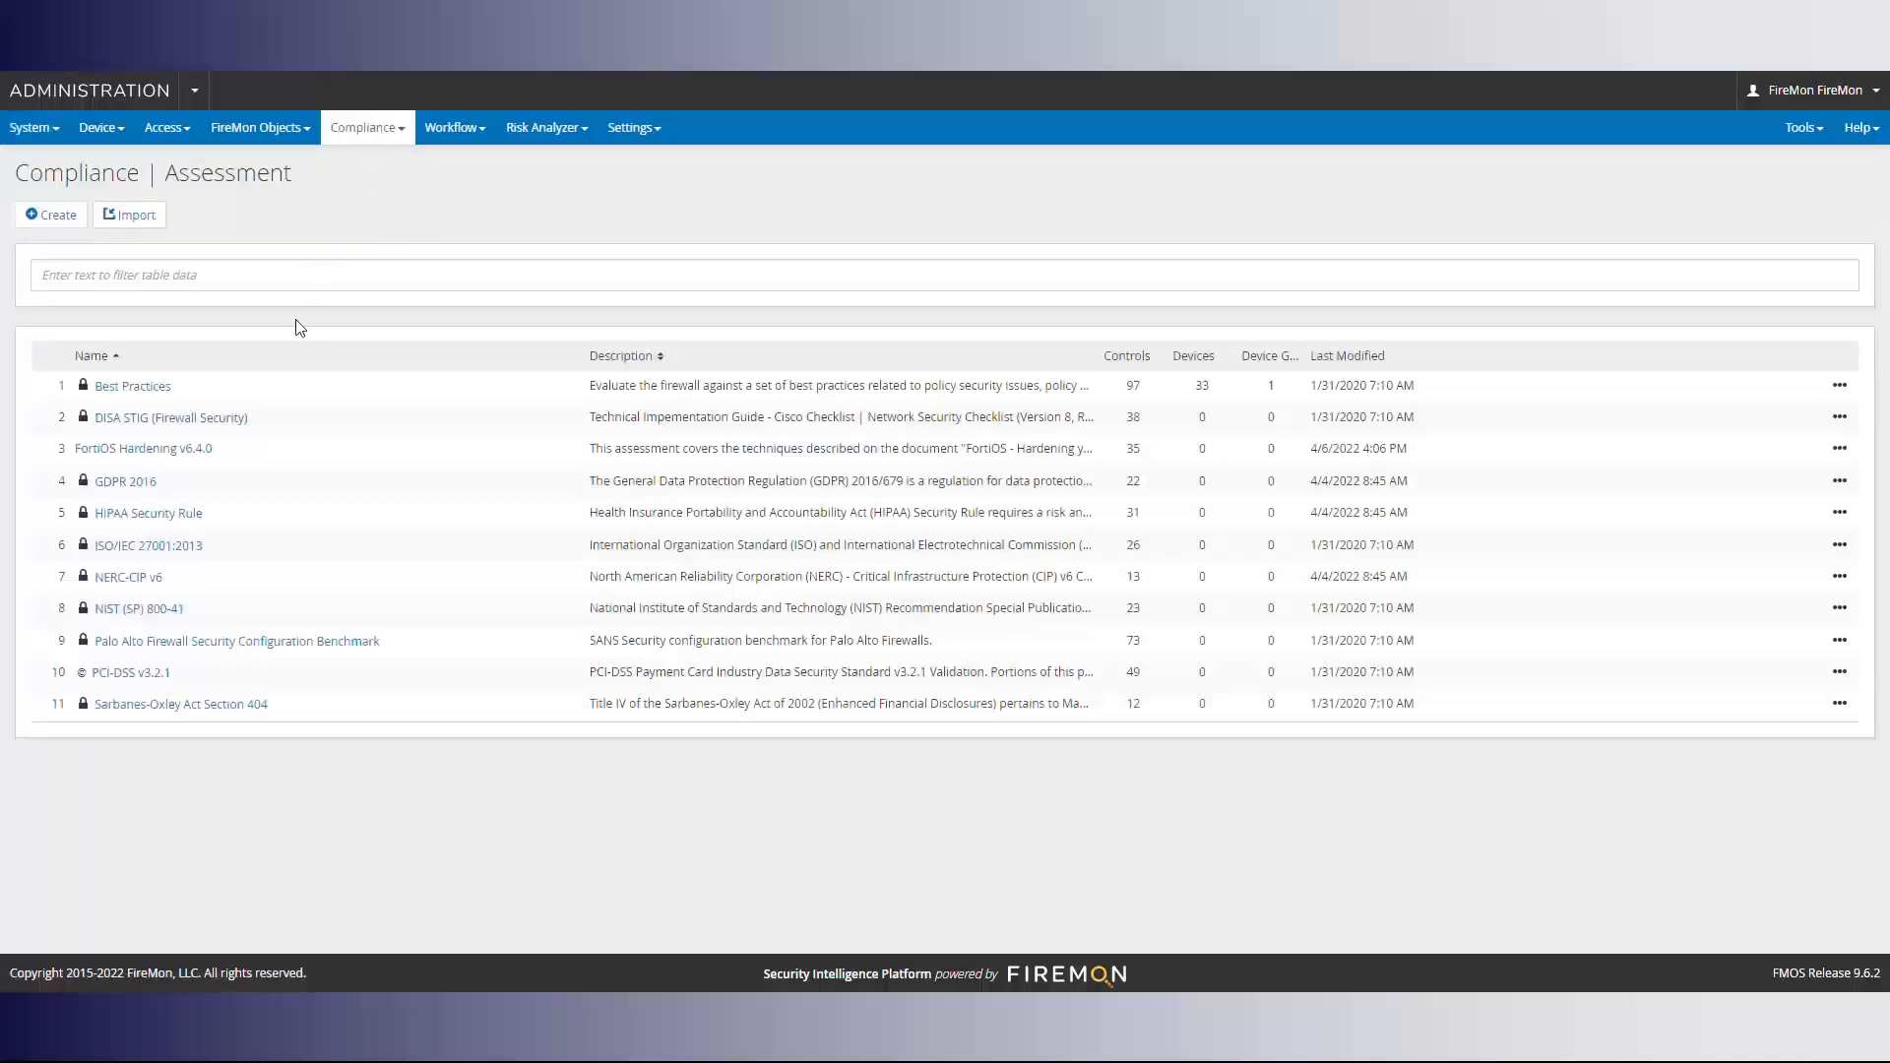
left_click(155, 513)
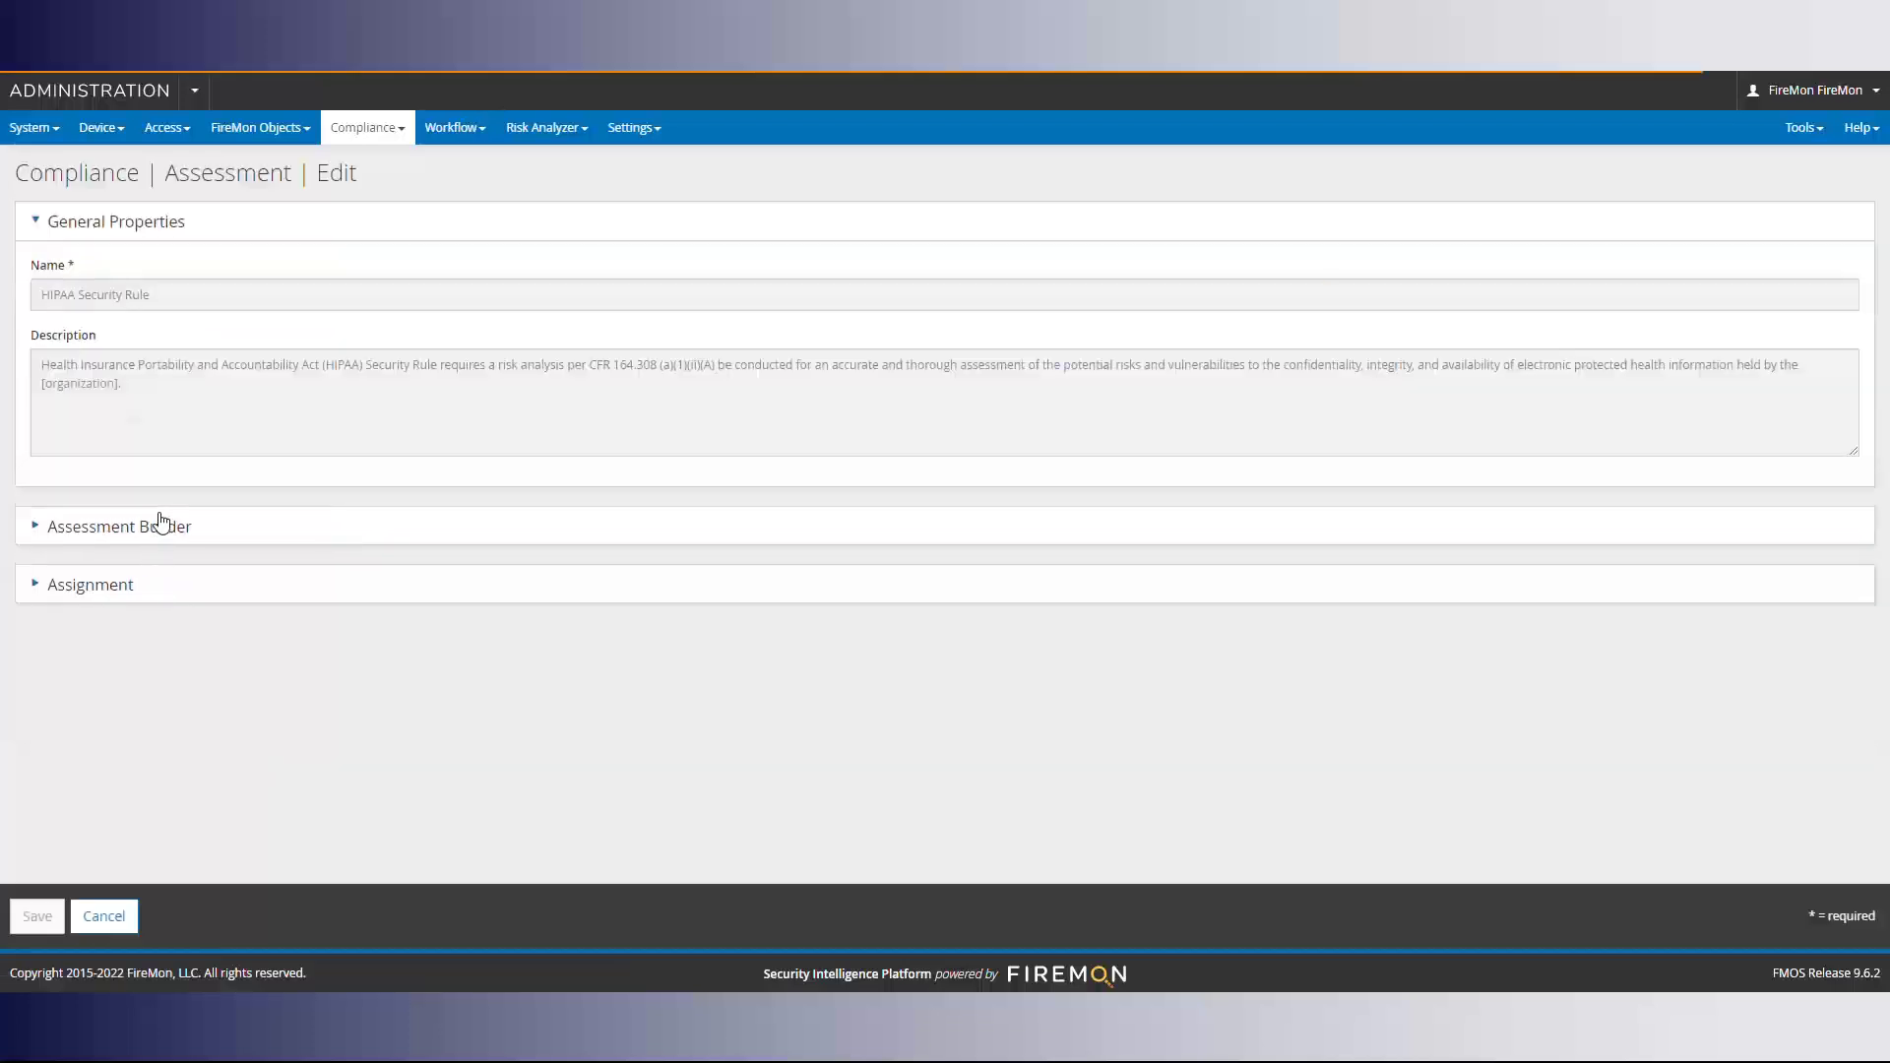
left_click(150, 528)
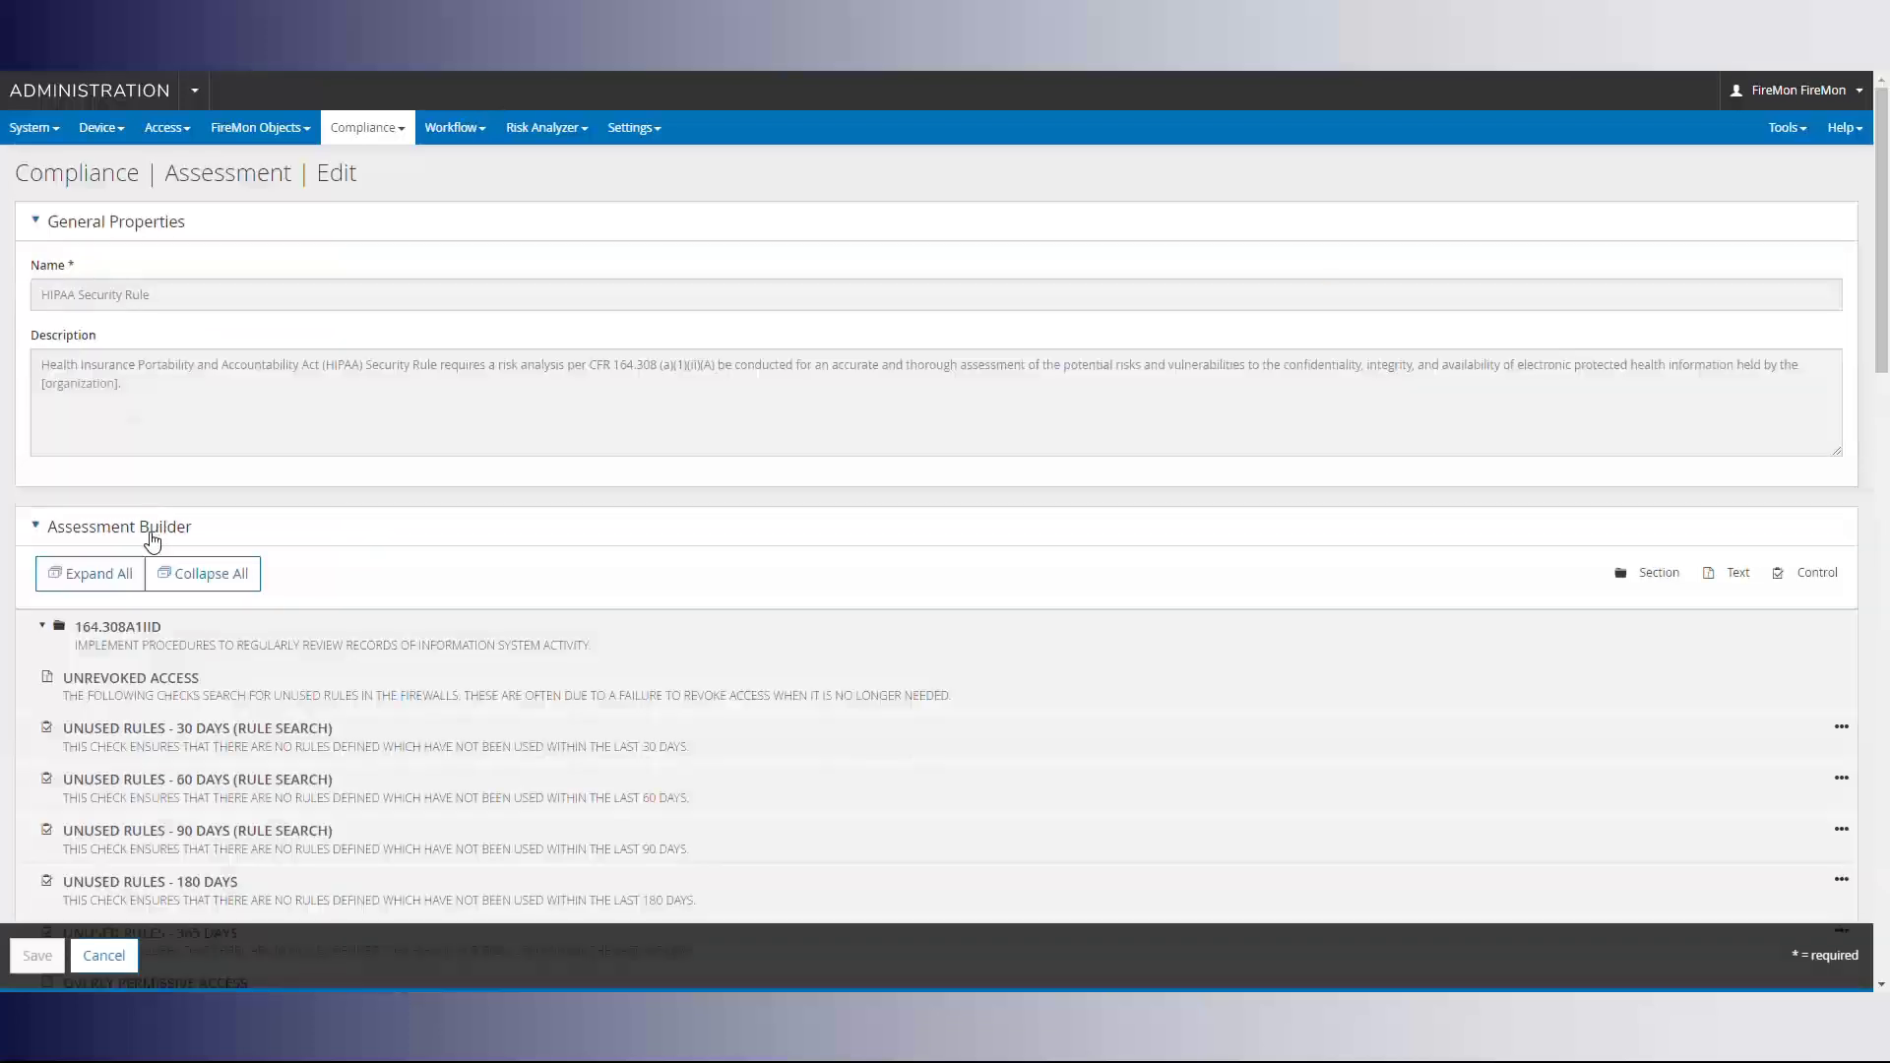
Step: Expand all Assessment Builder sections and search the page for controls that mention "zone"
scroll(147, 542, "down", 3)
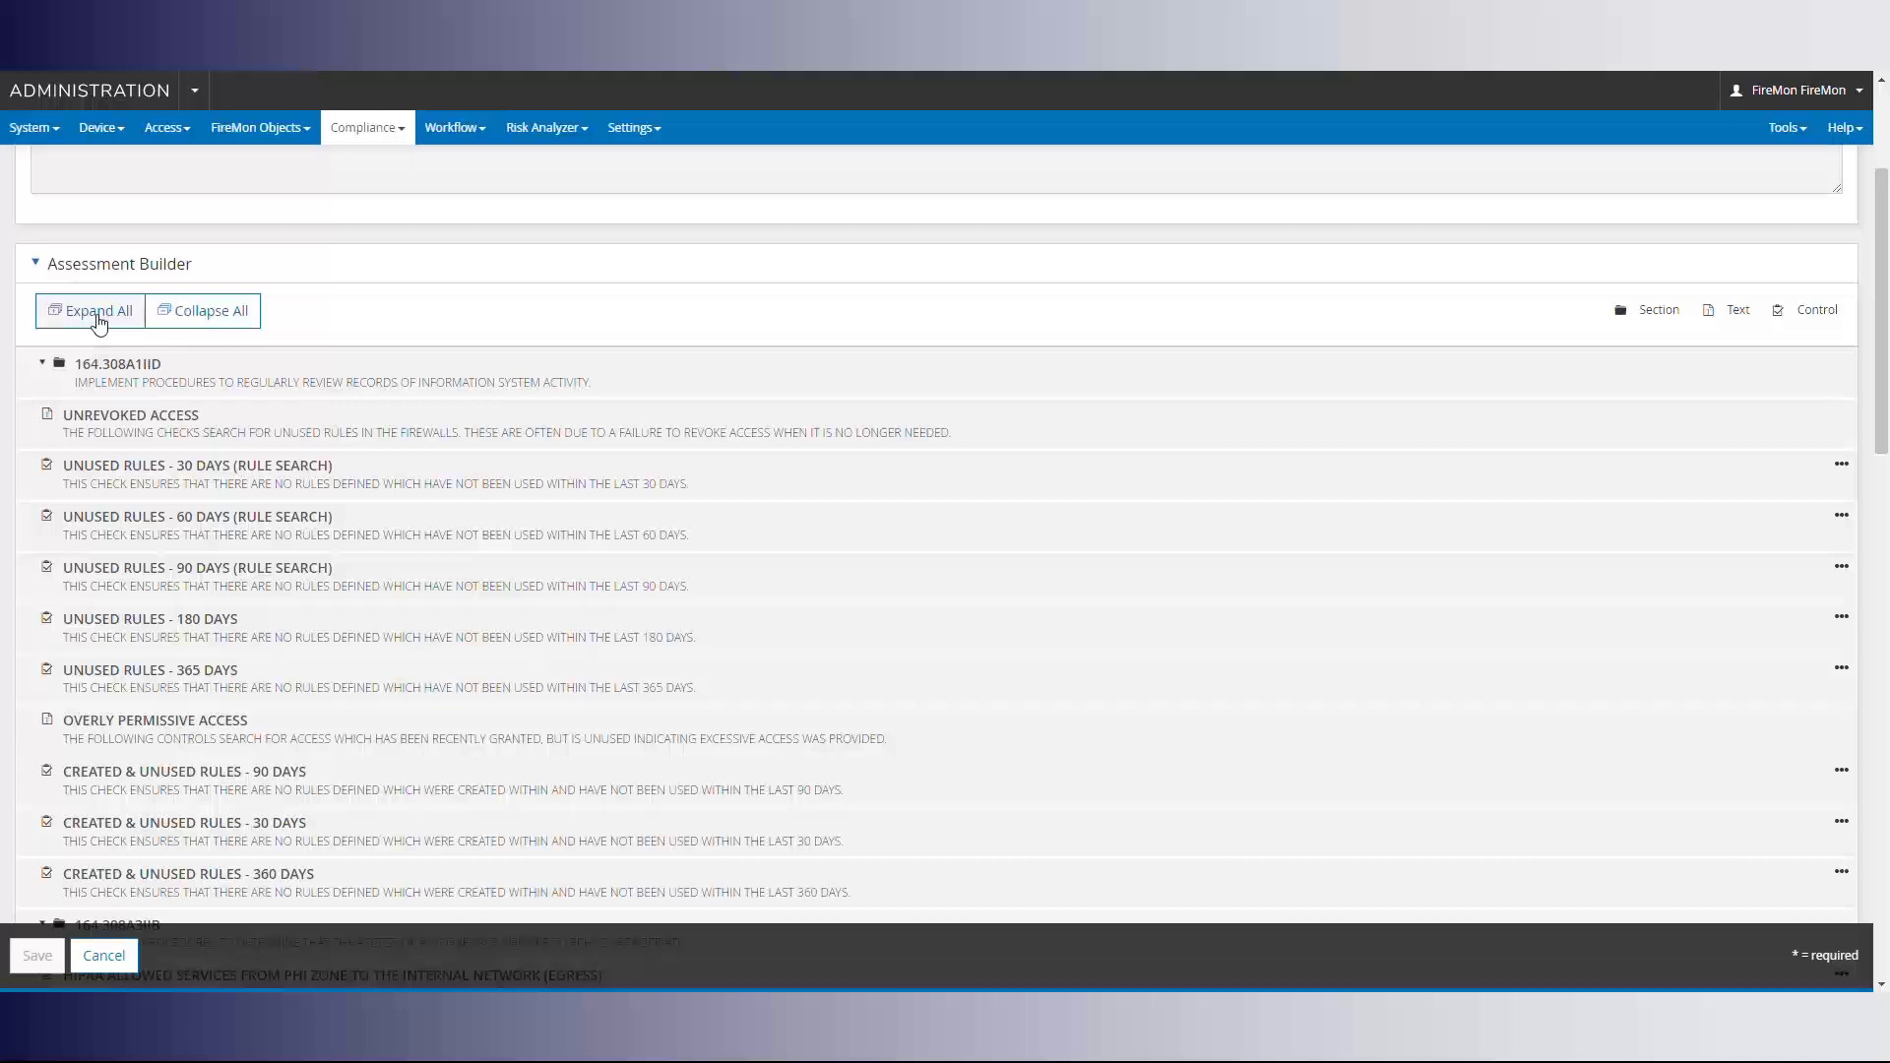
left_click(91, 313)
scroll(397, 508, "down", 3)
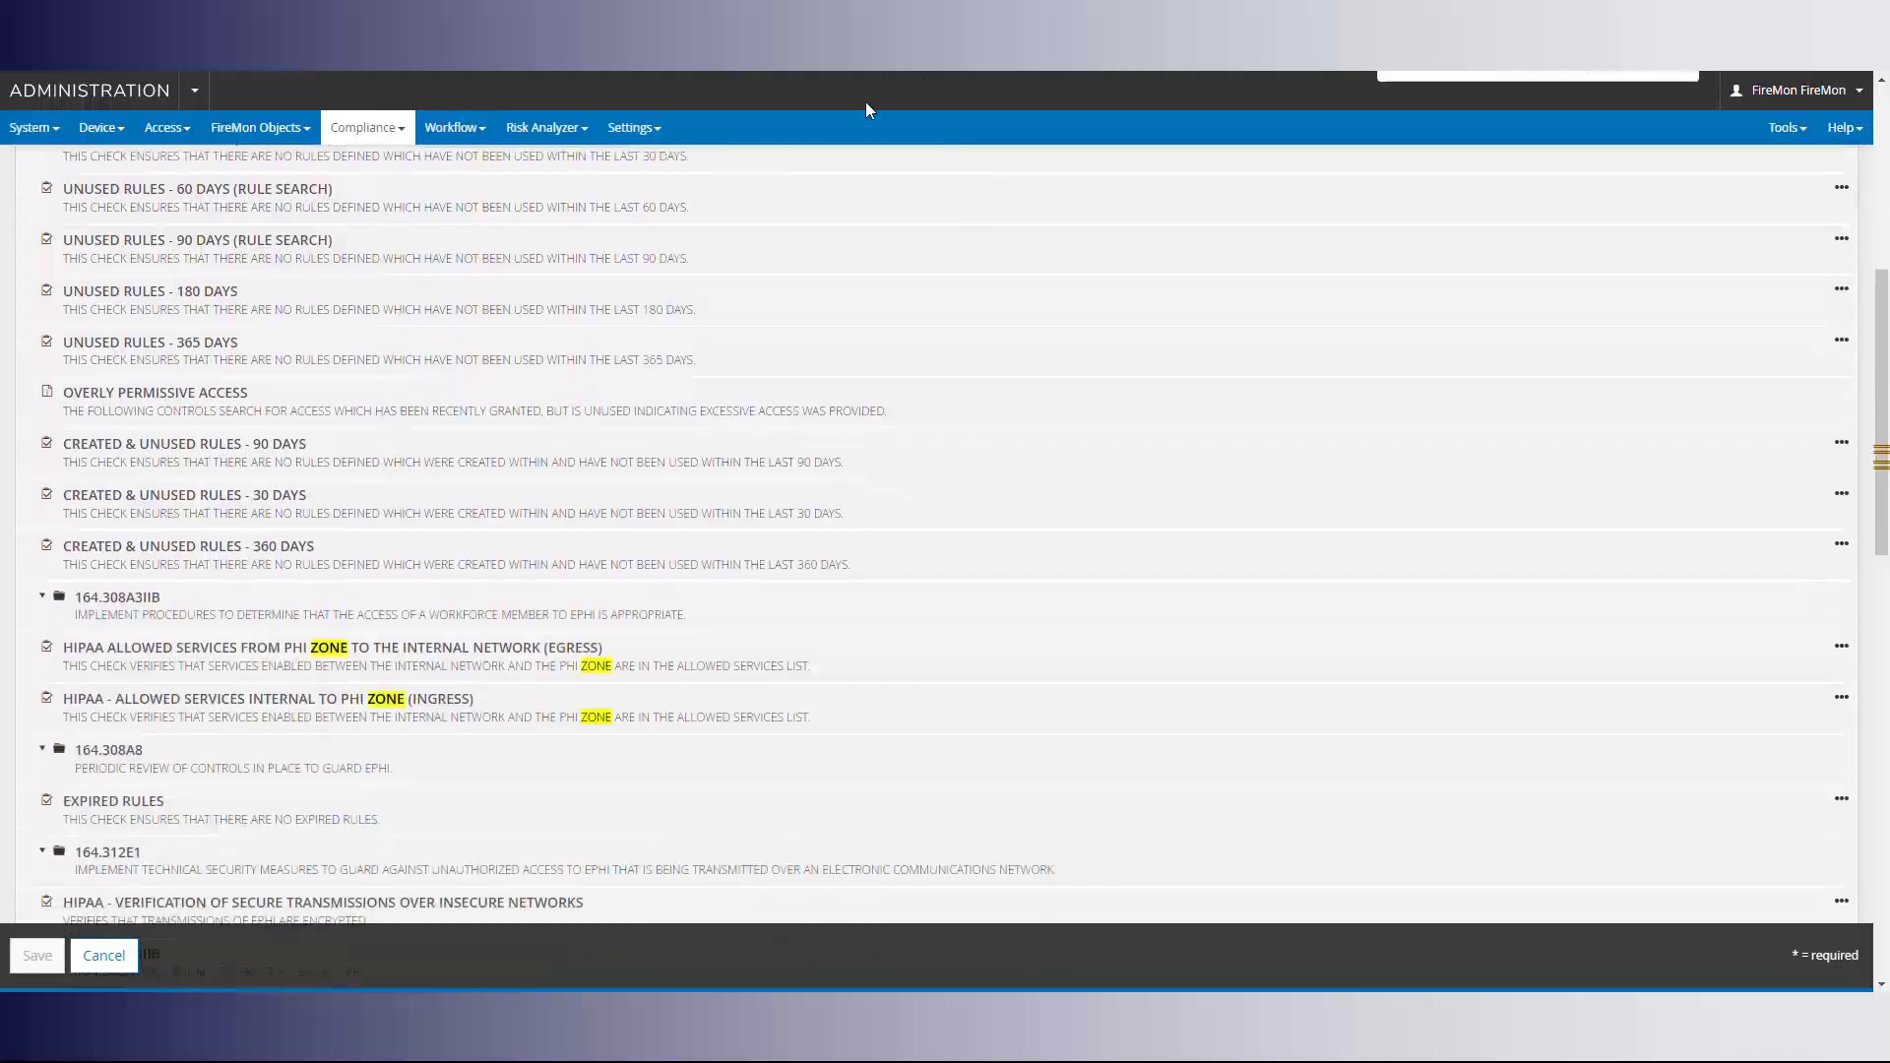
key("Return")
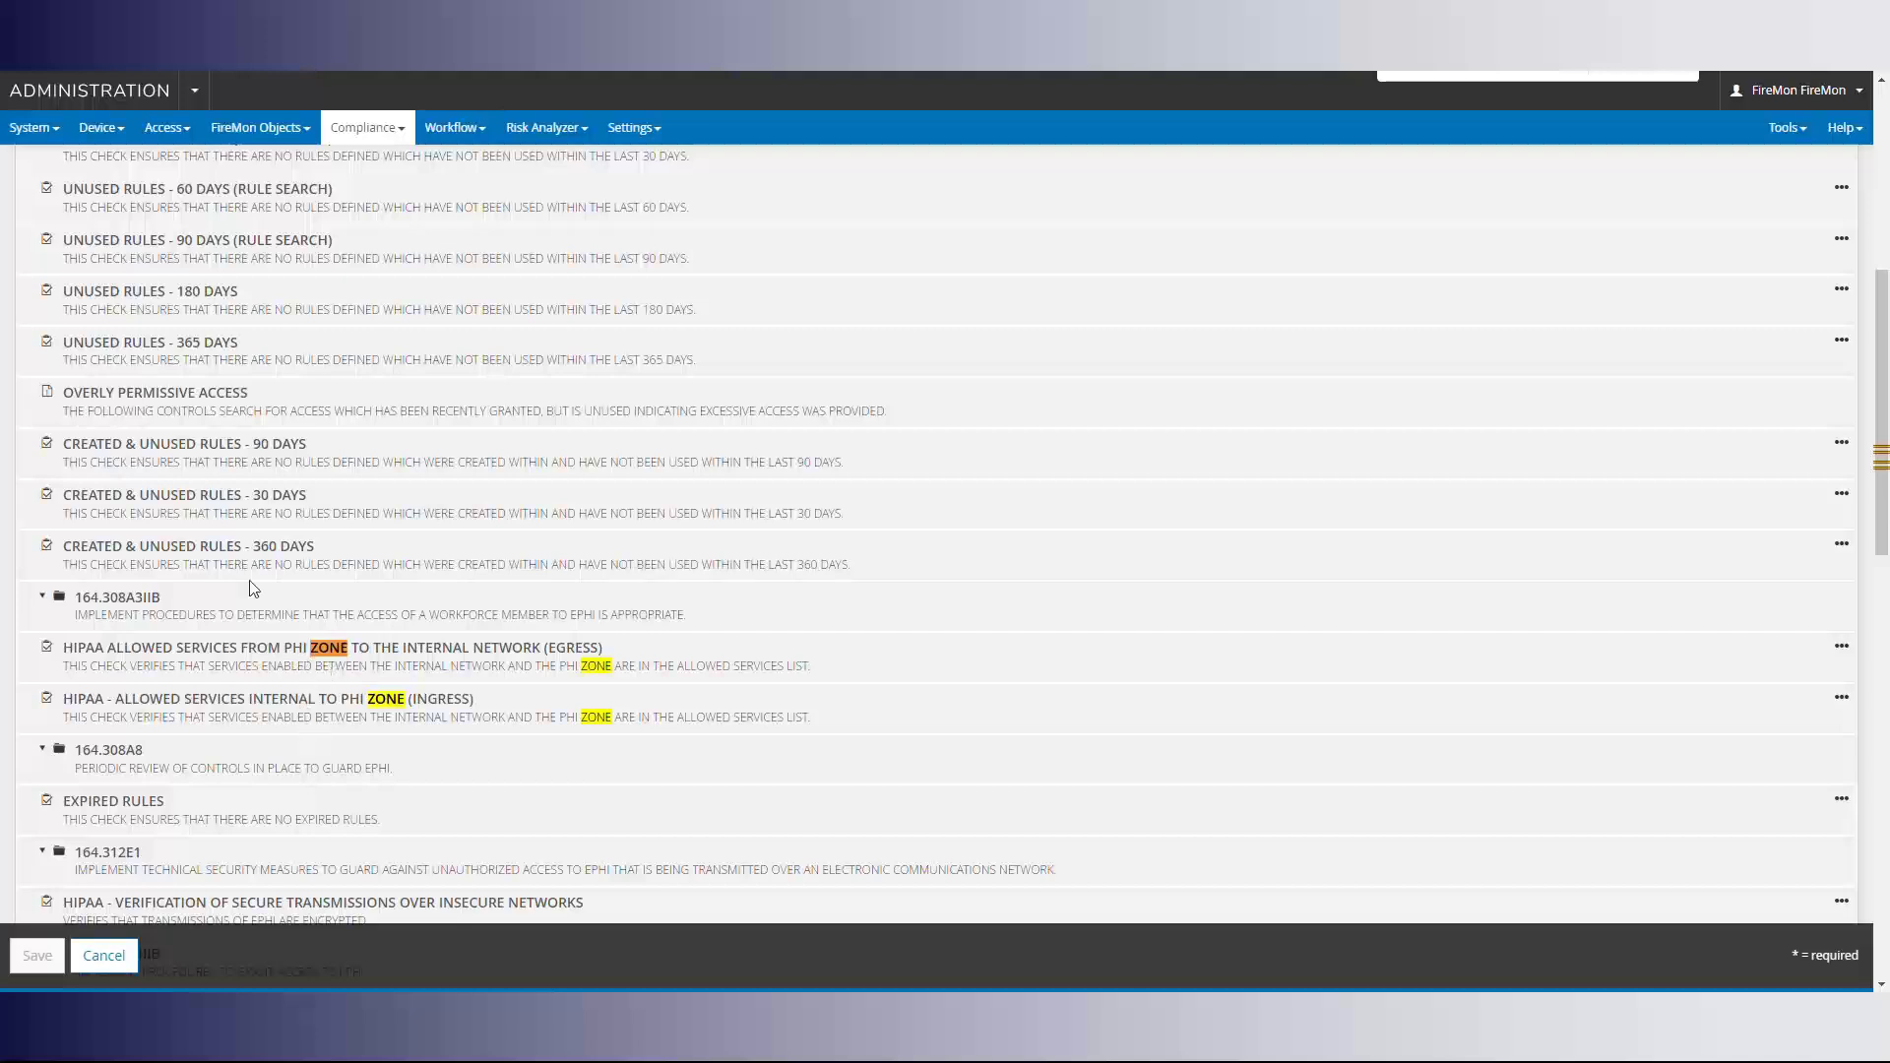
Step: Return to the list of compliance zones under FireMon Objects
left_click(237, 128)
left_click(229, 211)
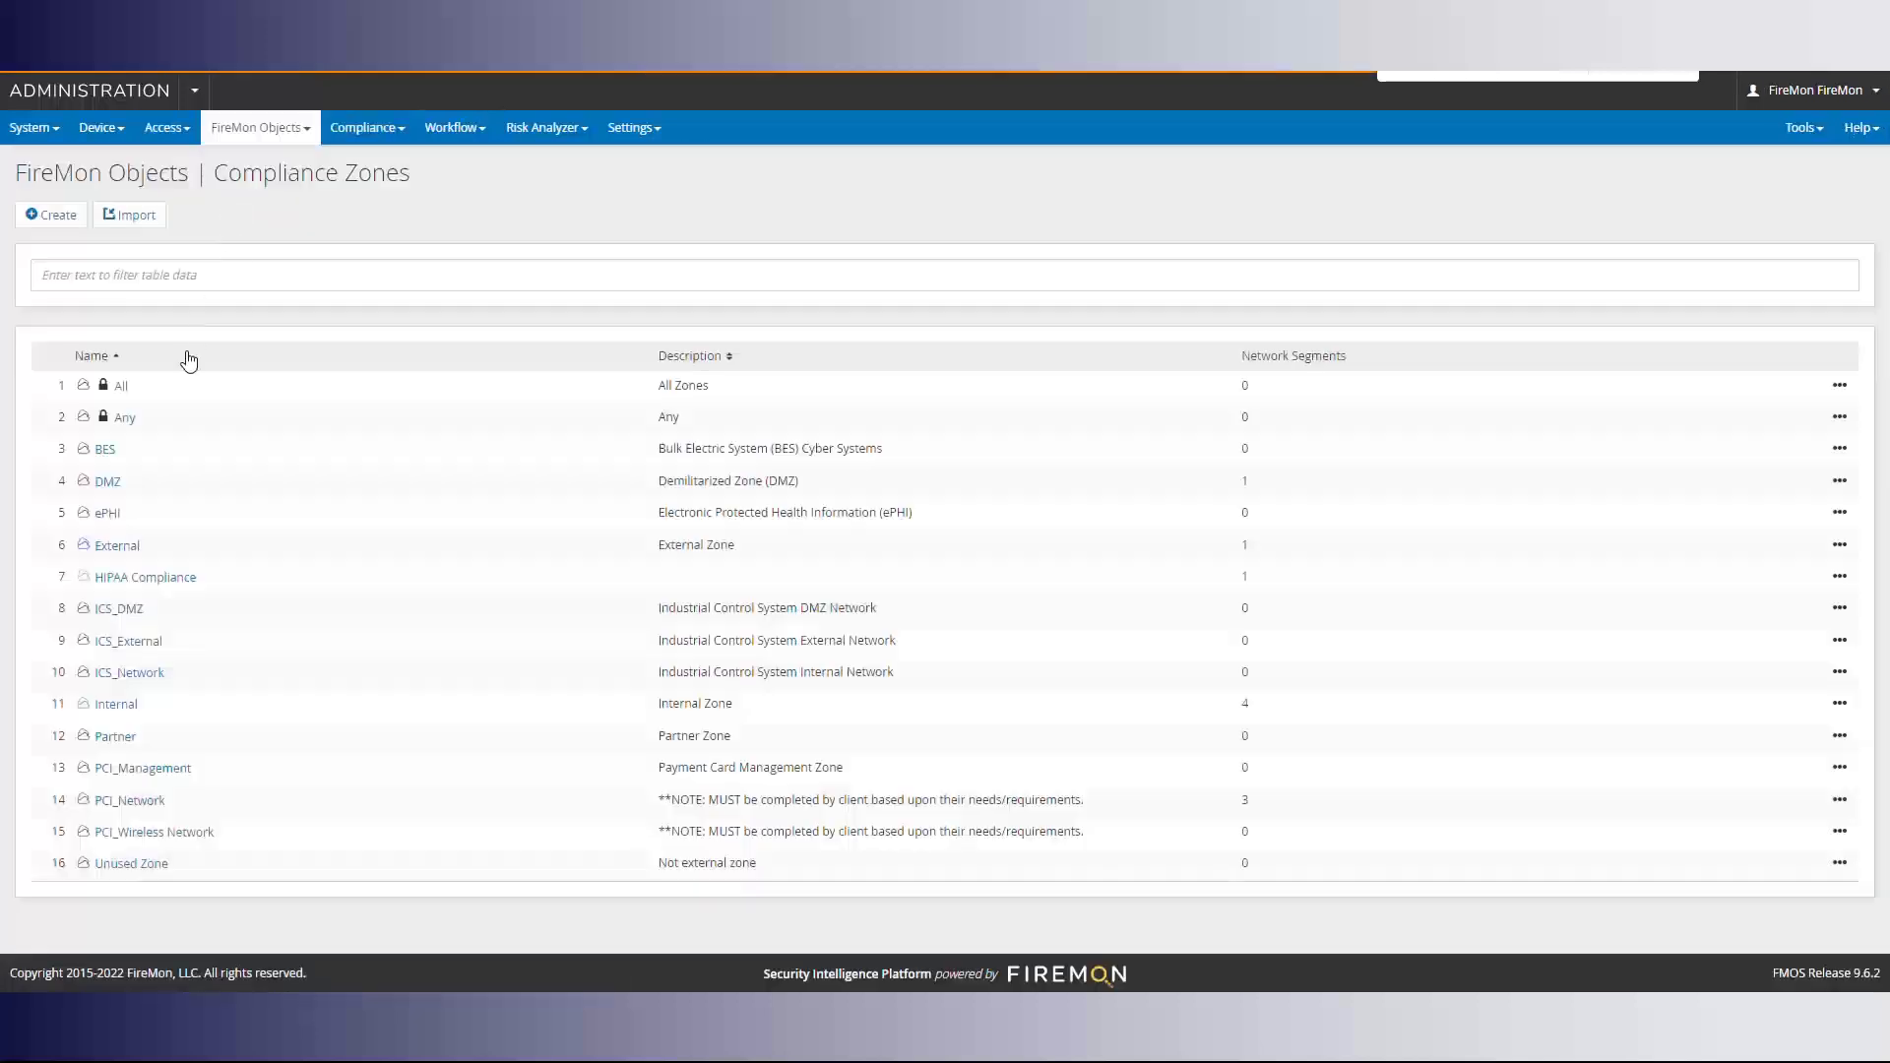